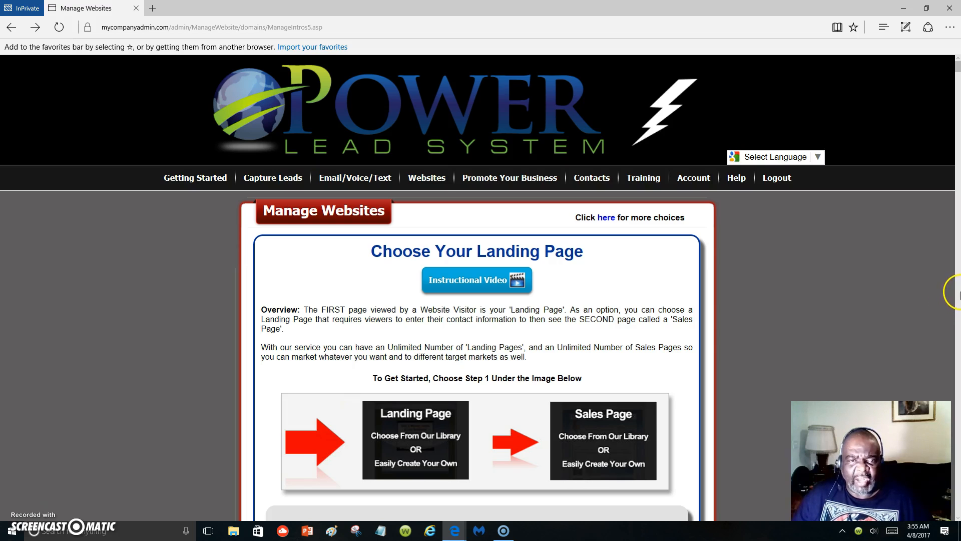
Open the Copy WebPages page from the Websites section.
{"action": "mouse_move", "coordinate": [437, 183]}
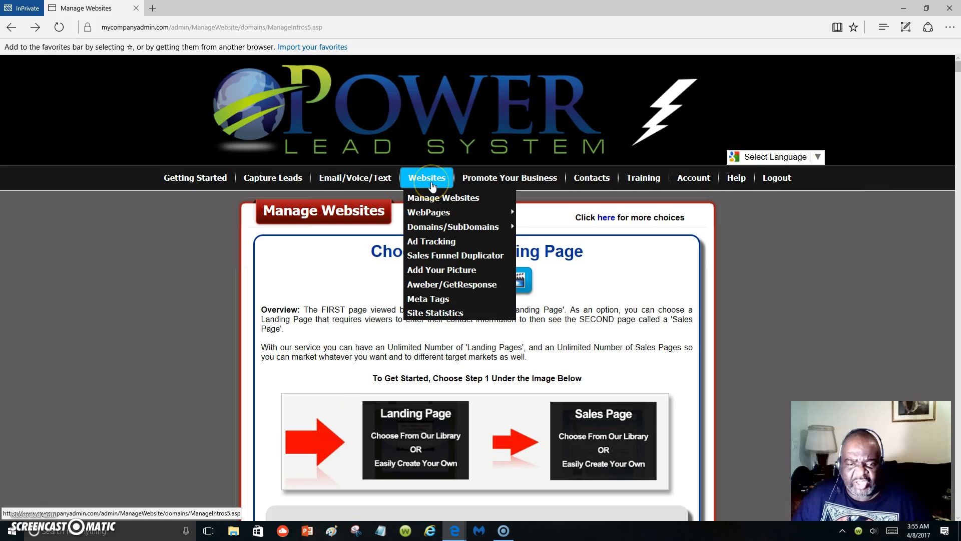
{"action": "mouse_move", "coordinate": [430, 215]}
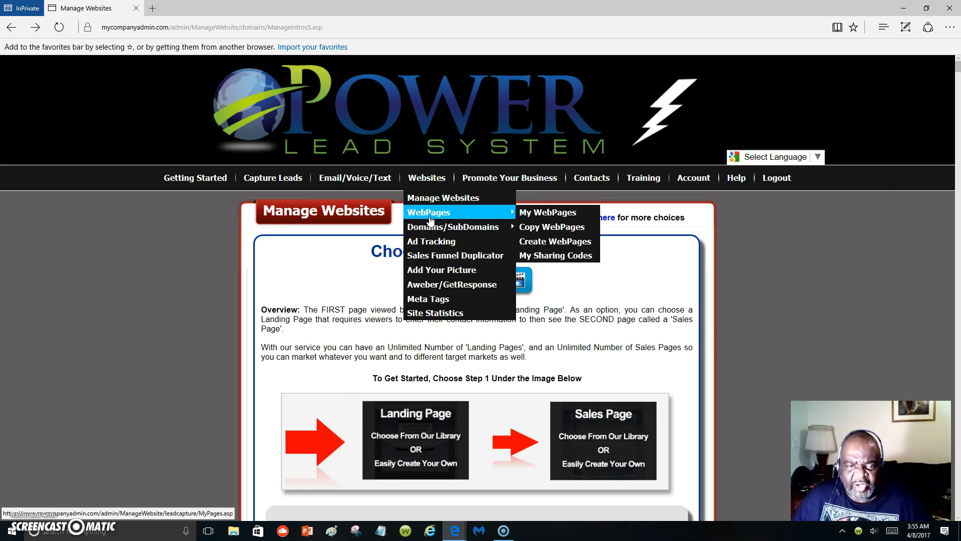
{"action": "left_click", "coordinate": [576, 229]}
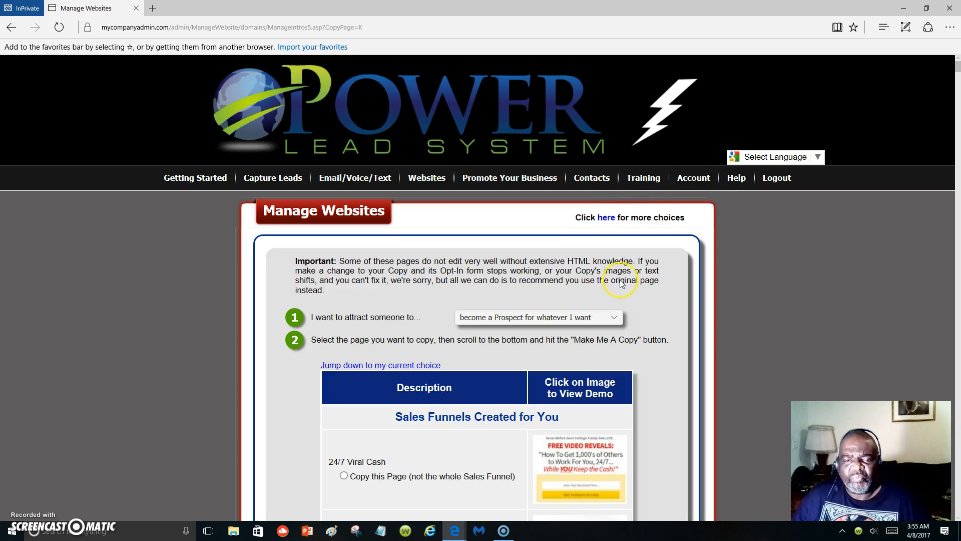
Look through the pages available to copy, from the ready-made sales funnels through the Shared Choices to the LC12 entries.
{"action": "scroll", "coordinate": [497, 430], "scroll_direction": "down", "scroll_amount": 10}
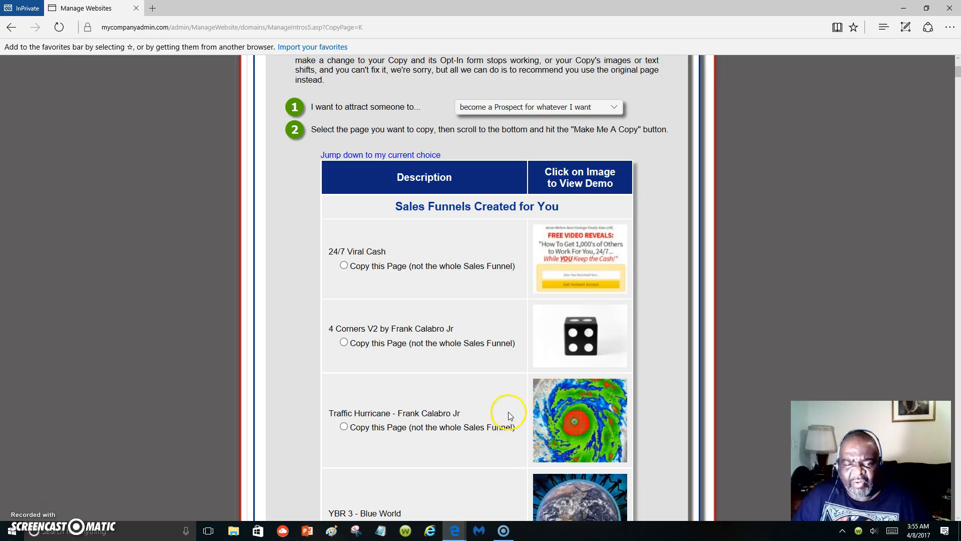
{"action": "scroll", "coordinate": [517, 408], "scroll_direction": "down", "scroll_amount": 4}
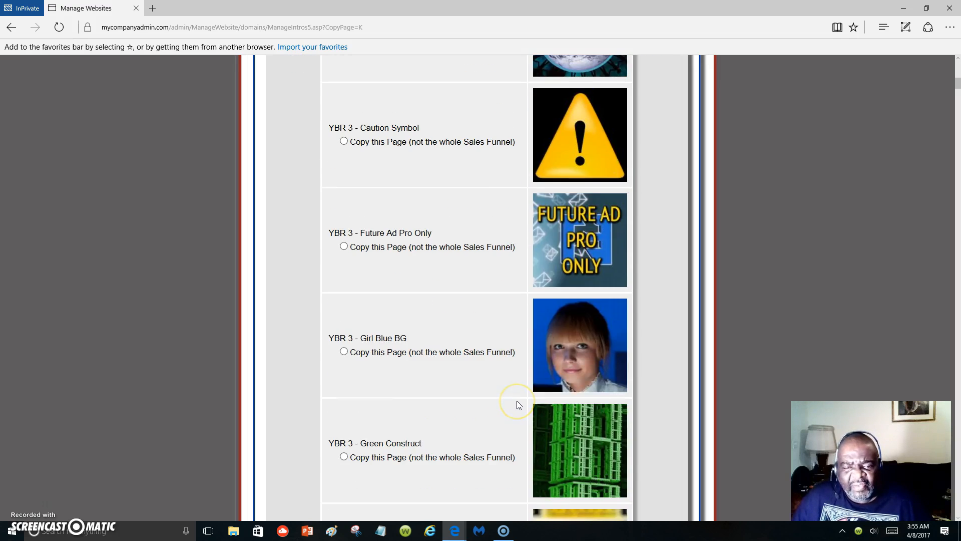
{"action": "scroll", "coordinate": [517, 400], "scroll_direction": "down", "scroll_amount": 8}
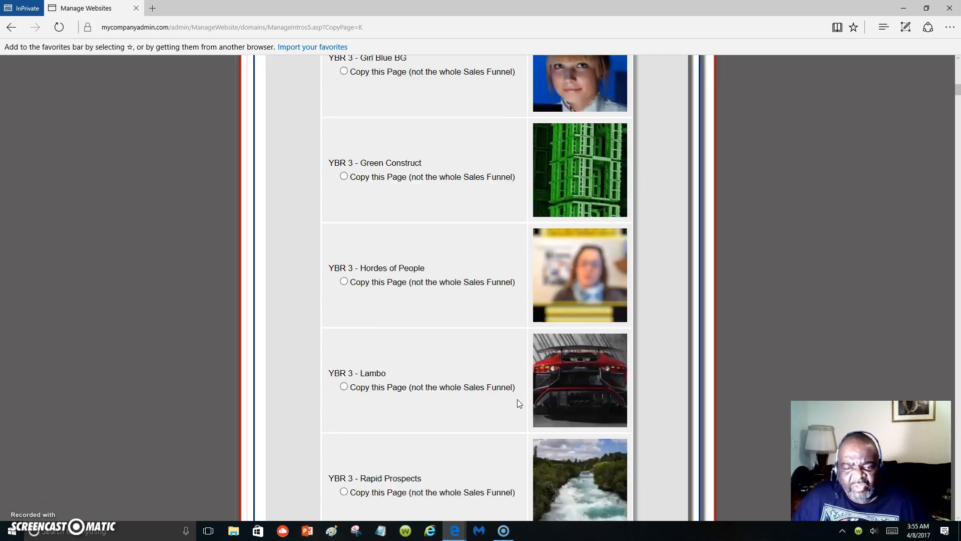
{"action": "scroll", "coordinate": [518, 399], "scroll_direction": "down", "scroll_amount": 7}
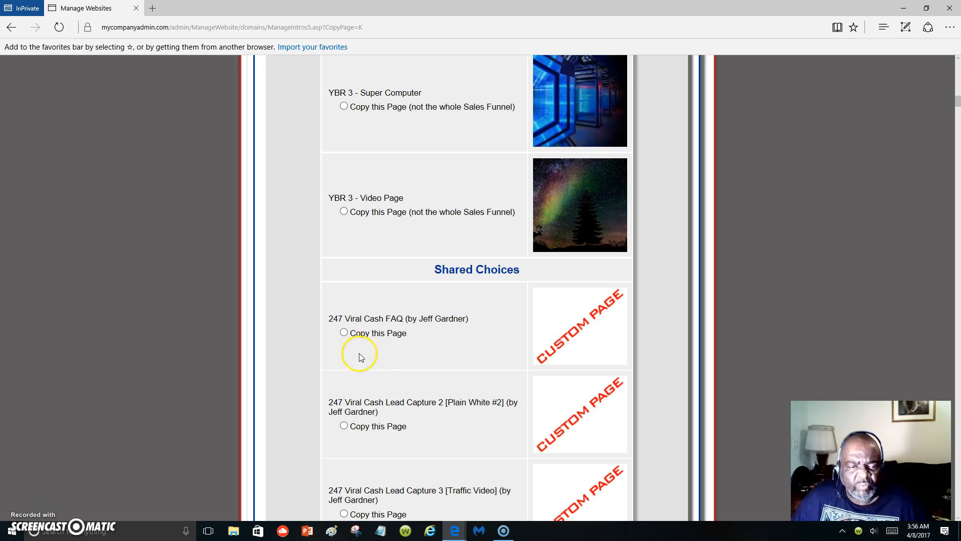
{"action": "scroll", "coordinate": [373, 347], "scroll_direction": "down", "scroll_amount": 11}
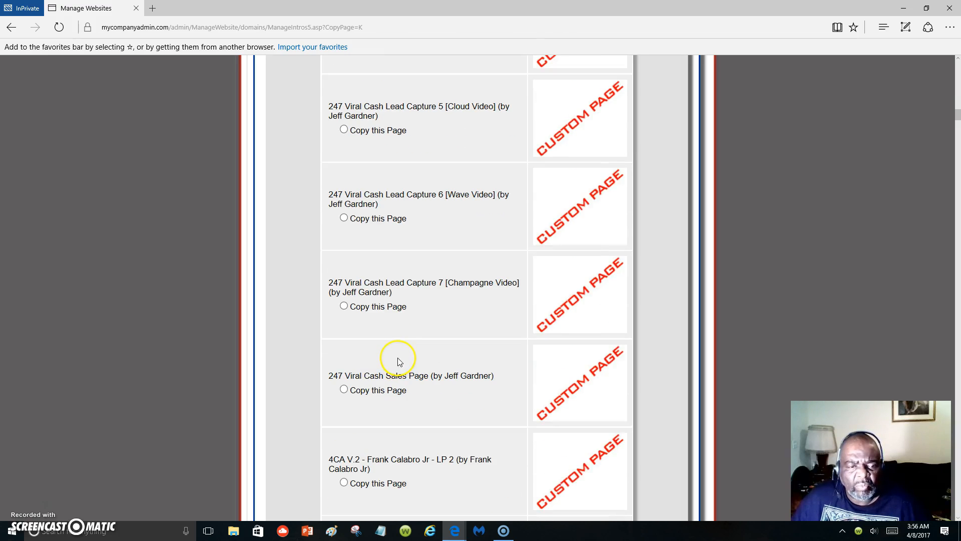
{"action": "scroll", "coordinate": [445, 364], "scroll_direction": "down", "scroll_amount": 7}
{"action": "scroll", "coordinate": [449, 371], "scroll_direction": "down", "scroll_amount": 13}
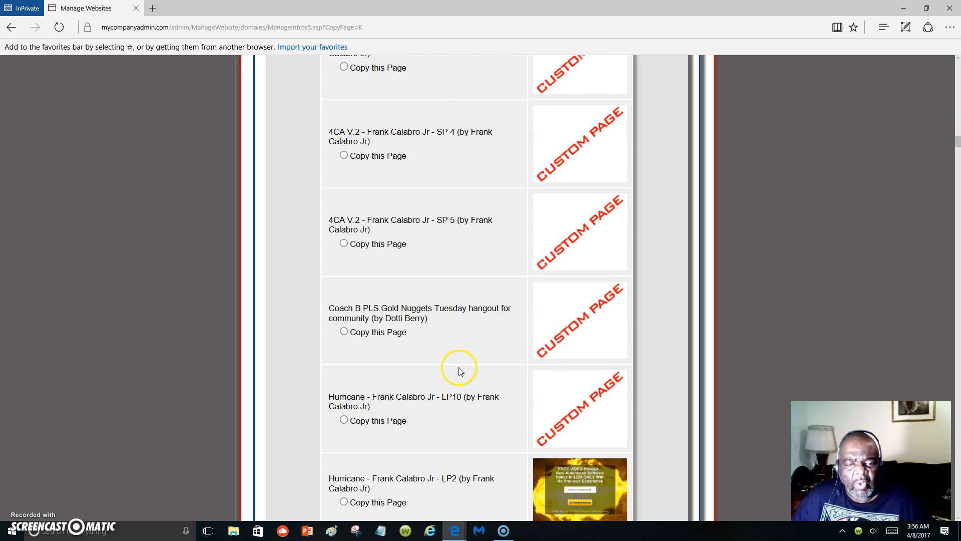
{"action": "scroll", "coordinate": [460, 370], "scroll_direction": "down", "scroll_amount": 4}
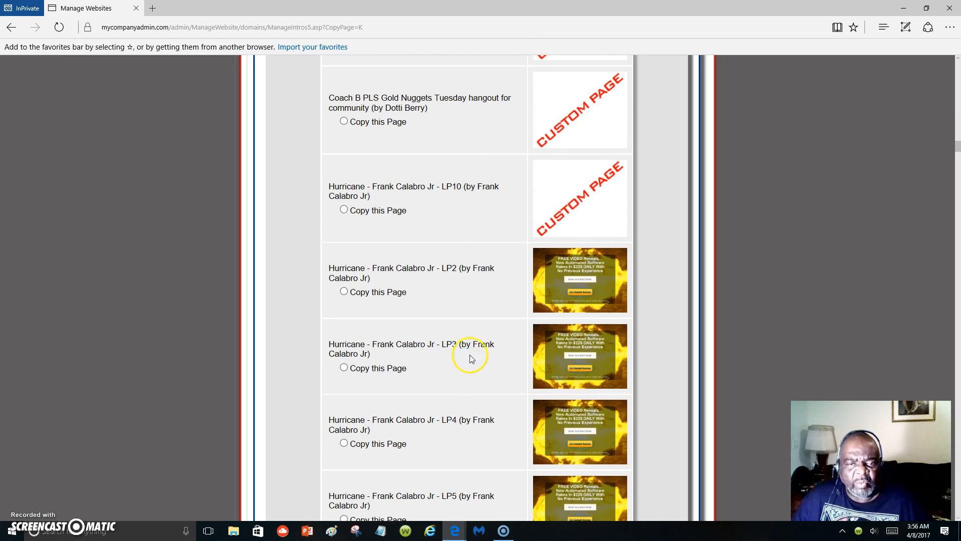
{"action": "scroll", "coordinate": [471, 359], "scroll_direction": "up", "scroll_amount": 5}
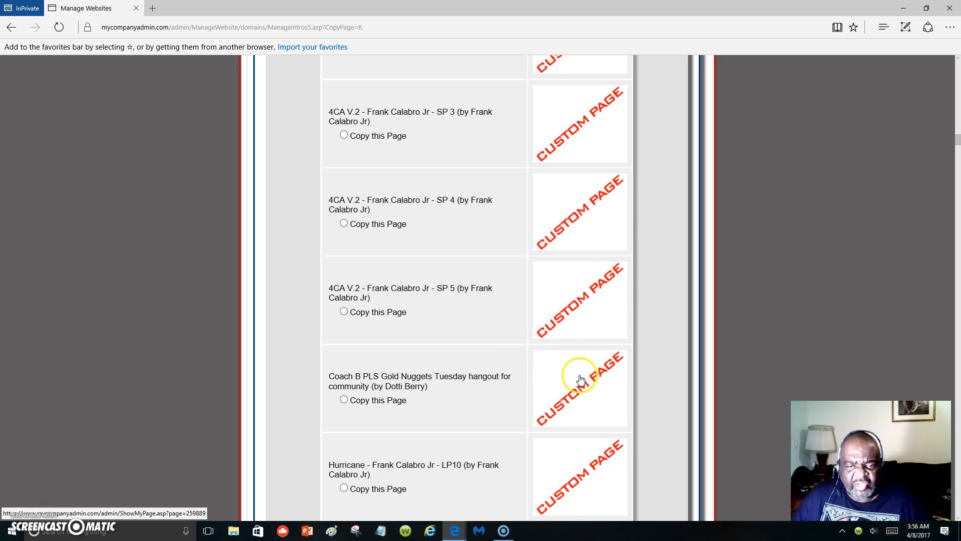
{"action": "scroll", "coordinate": [590, 326], "scroll_direction": "down", "scroll_amount": 8}
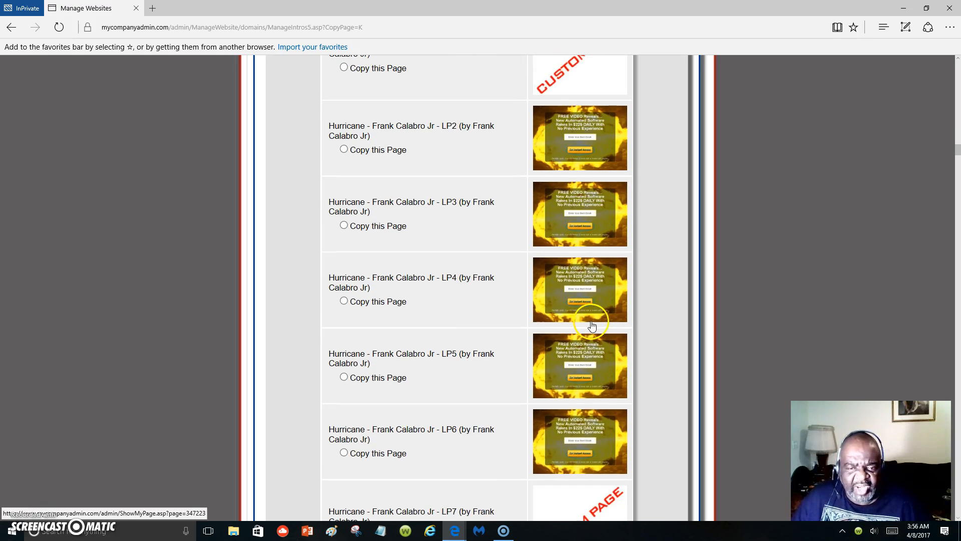
{"action": "scroll", "coordinate": [592, 326], "scroll_direction": "down", "scroll_amount": 5}
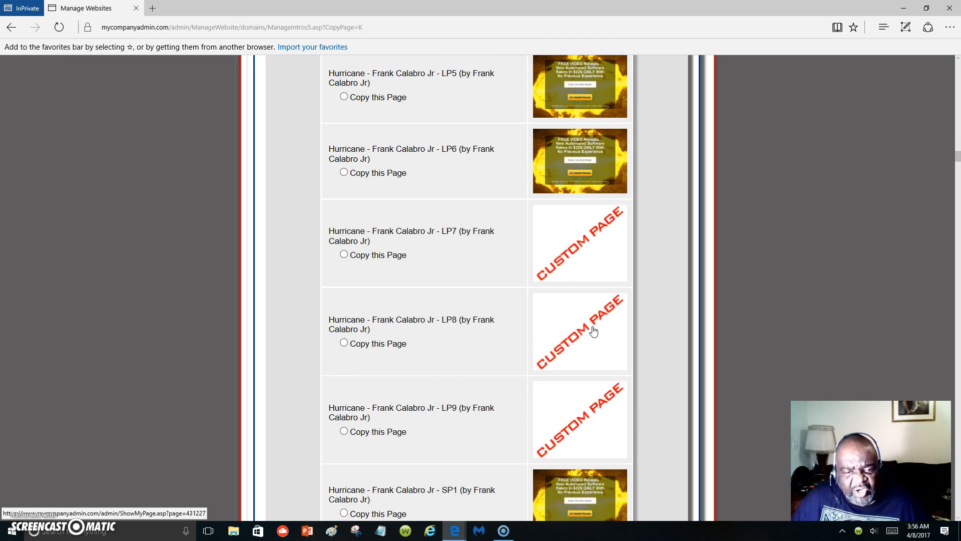
{"action": "scroll", "coordinate": [593, 327], "scroll_direction": "down", "scroll_amount": 3}
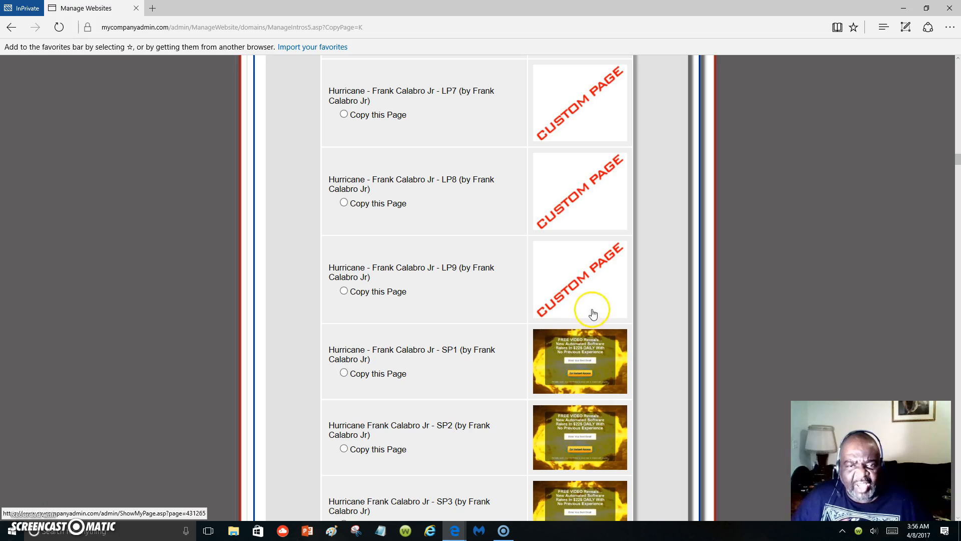
{"action": "scroll", "coordinate": [563, 350], "scroll_direction": "down", "scroll_amount": 10}
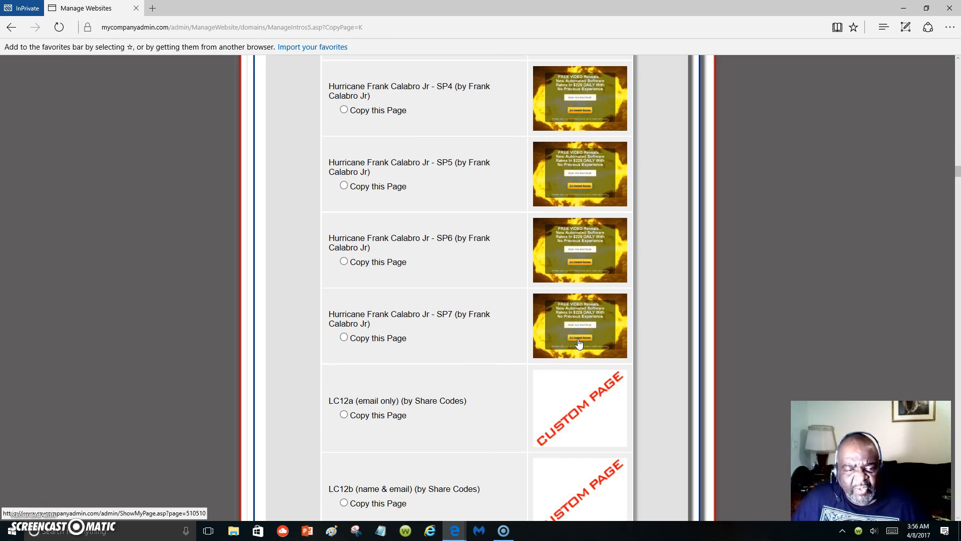
{"action": "scroll", "coordinate": [579, 342], "scroll_direction": "down", "scroll_amount": 1}
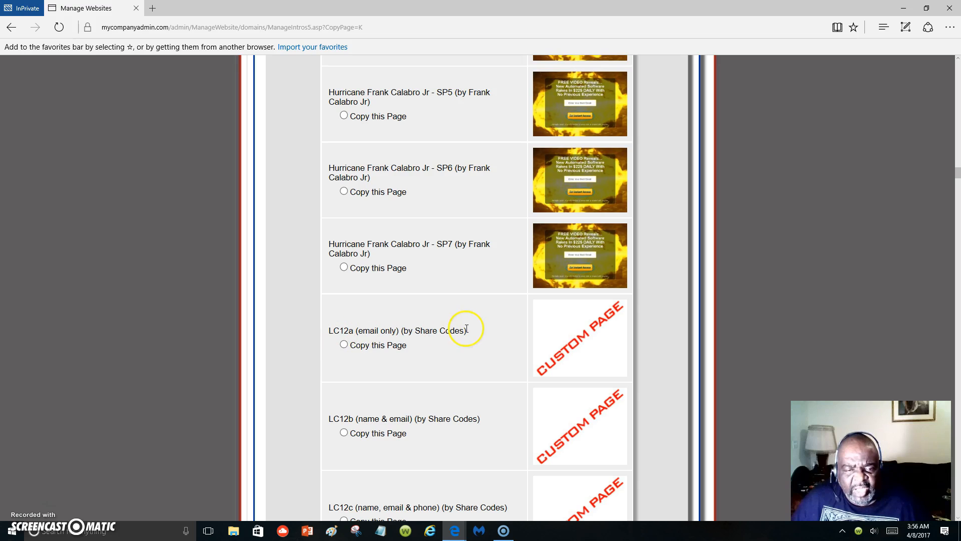
Preview the LC12a (email only) page through its test link and close the preview.
{"action": "left_click", "coordinate": [584, 351]}
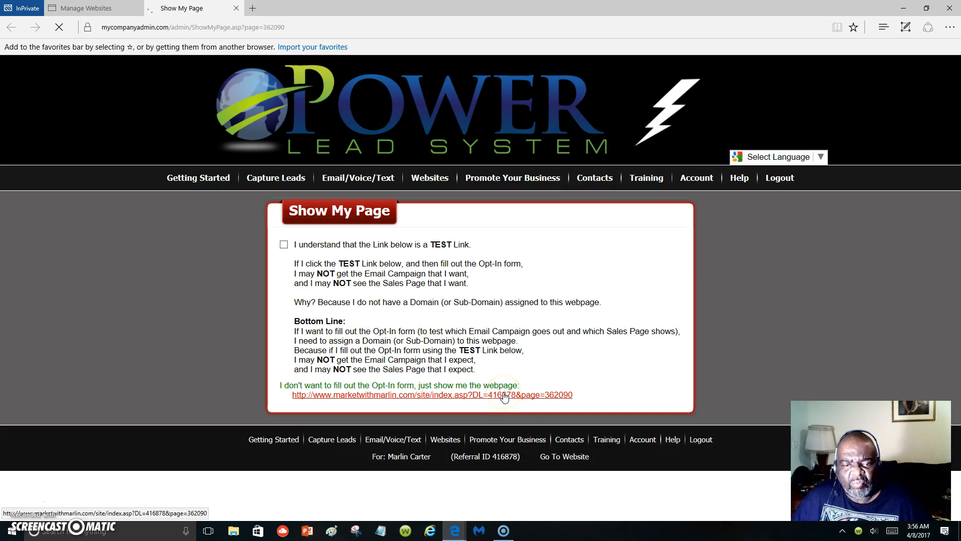
{"action": "left_click", "coordinate": [504, 396]}
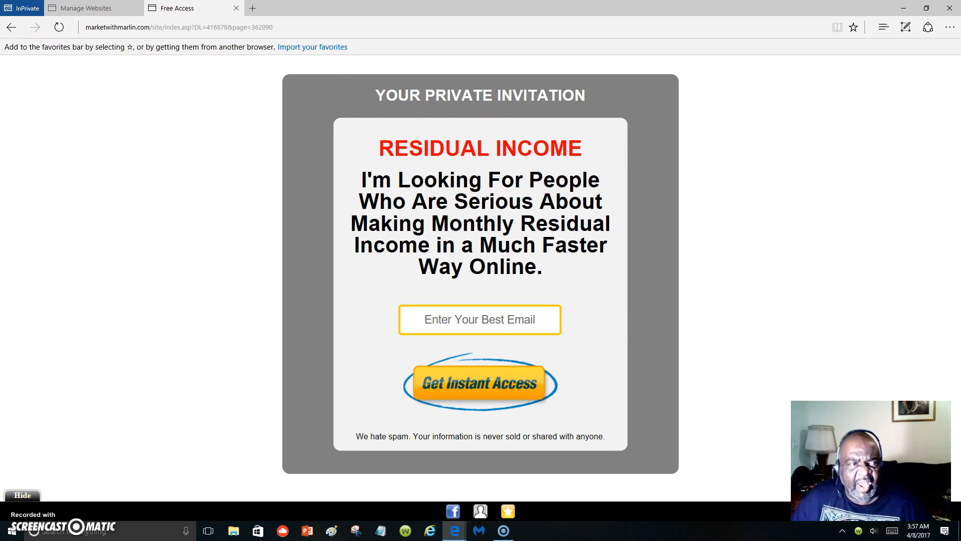
{"action": "left_click", "coordinate": [12, 27]}
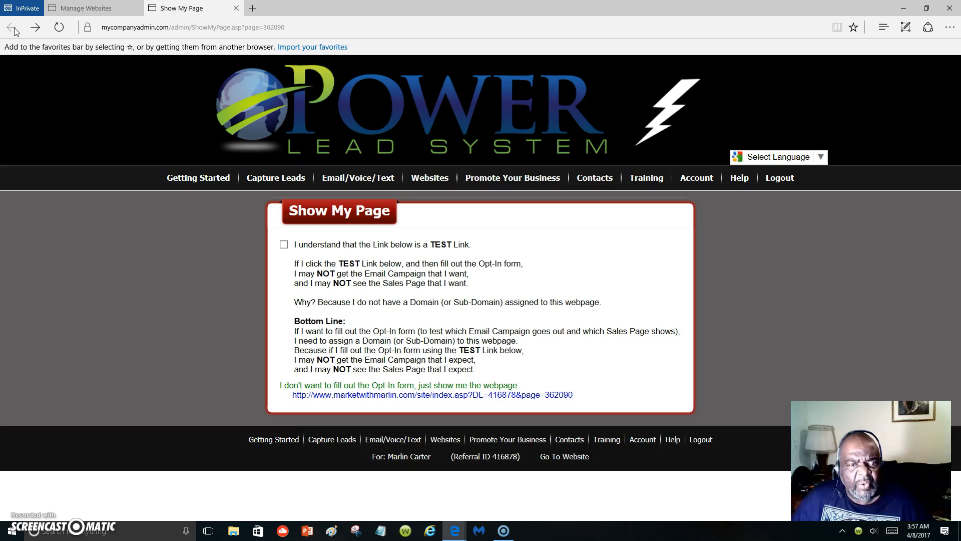
{"action": "left_click", "coordinate": [236, 8]}
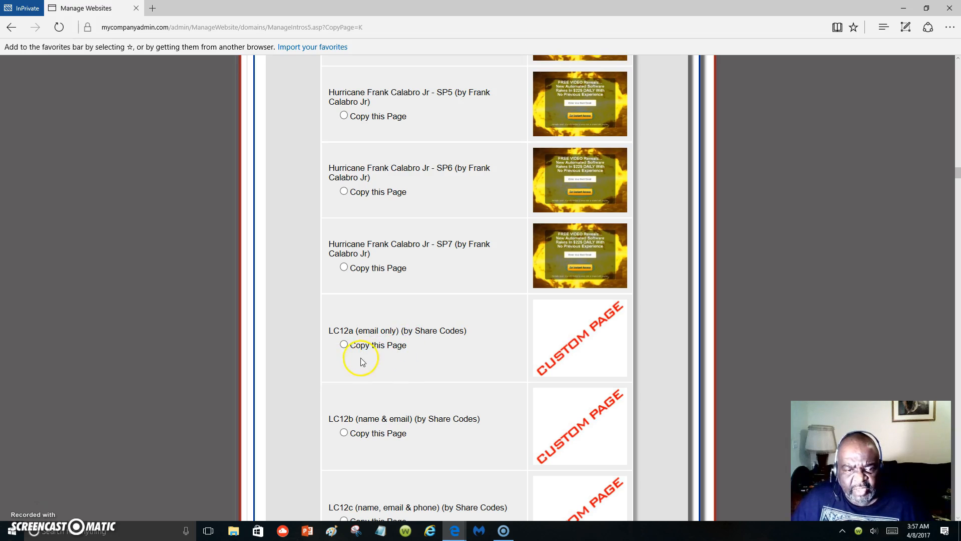
Make a copy of the shared page LC12a (email only).
{"action": "left_click", "coordinate": [344, 345]}
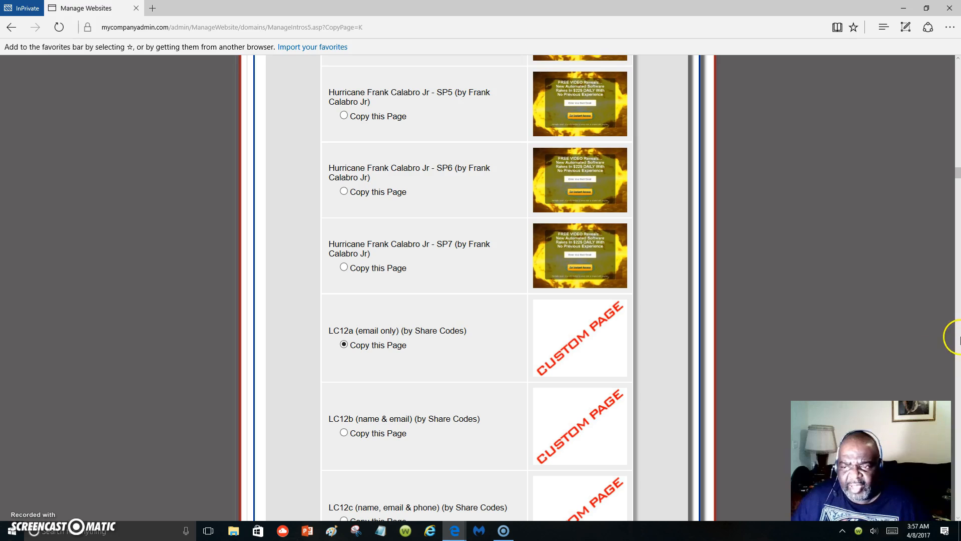
{"action": "left_click_drag", "start_coordinate": [957, 175], "coordinate": [956, 498]}
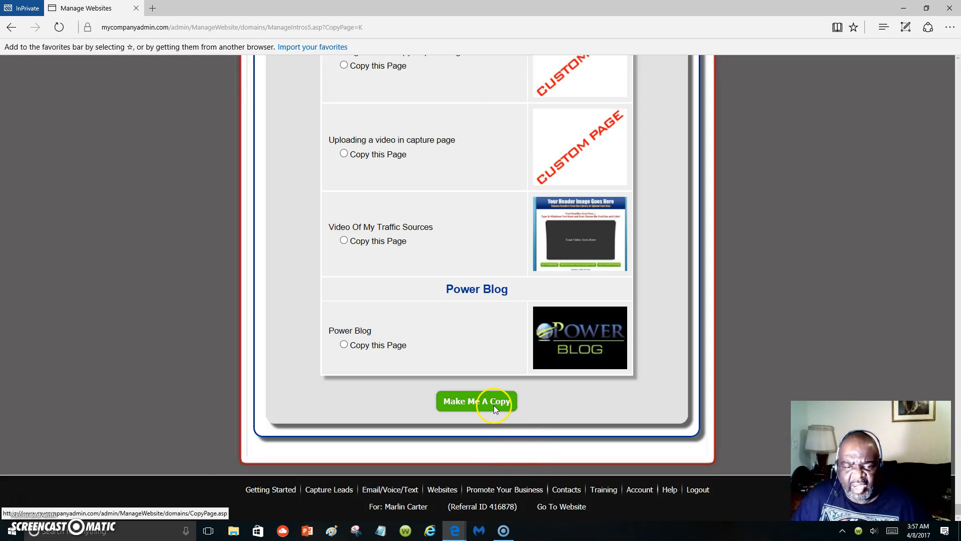
{"action": "left_click", "coordinate": [493, 405]}
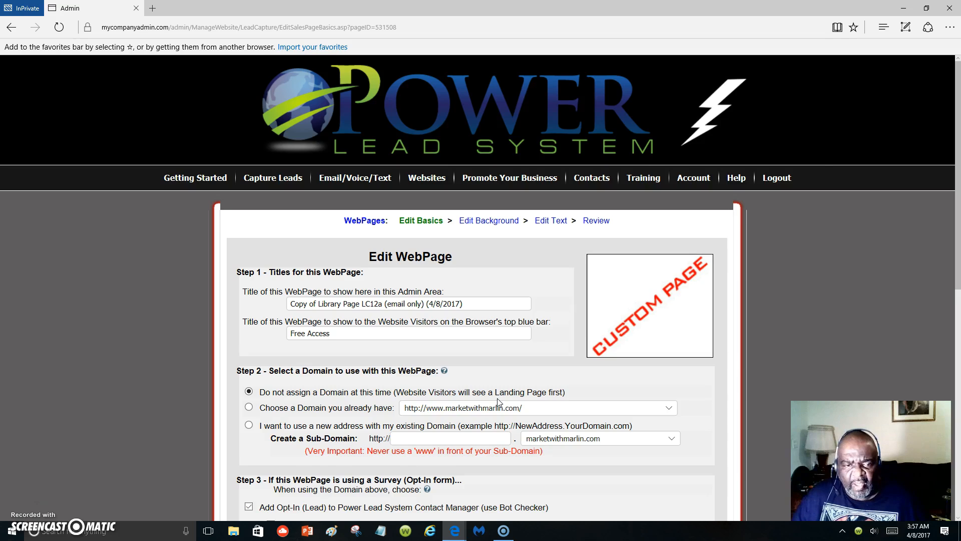
{"action": "left_click", "coordinate": [469, 300]}
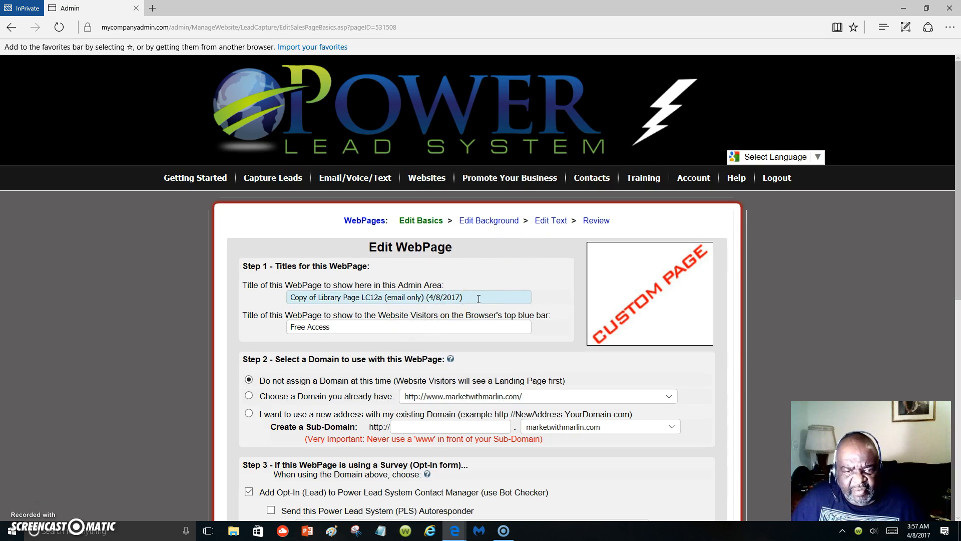
{"action": "left_click_drag", "start_coordinate": [478, 299], "coordinate": [252, 303]}
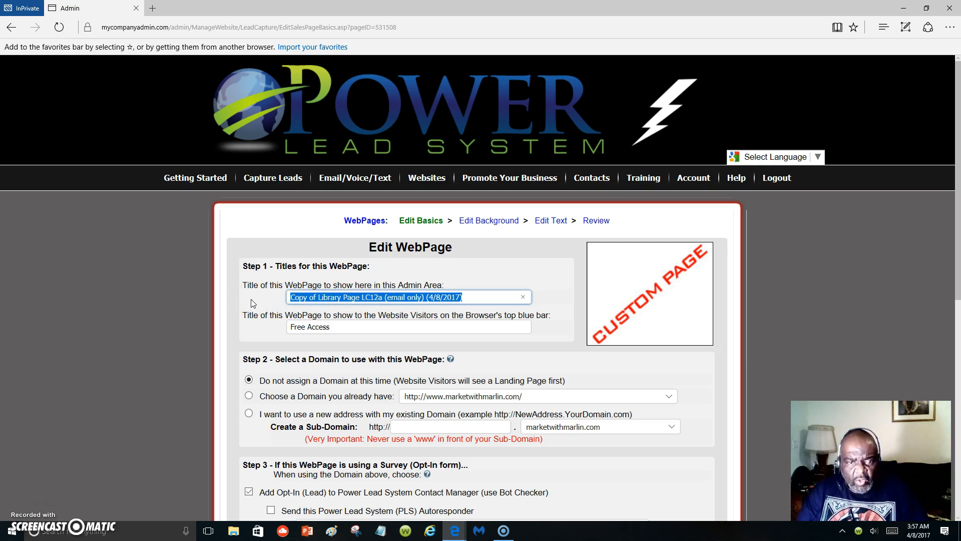
{"action": "type", "text": "L"}
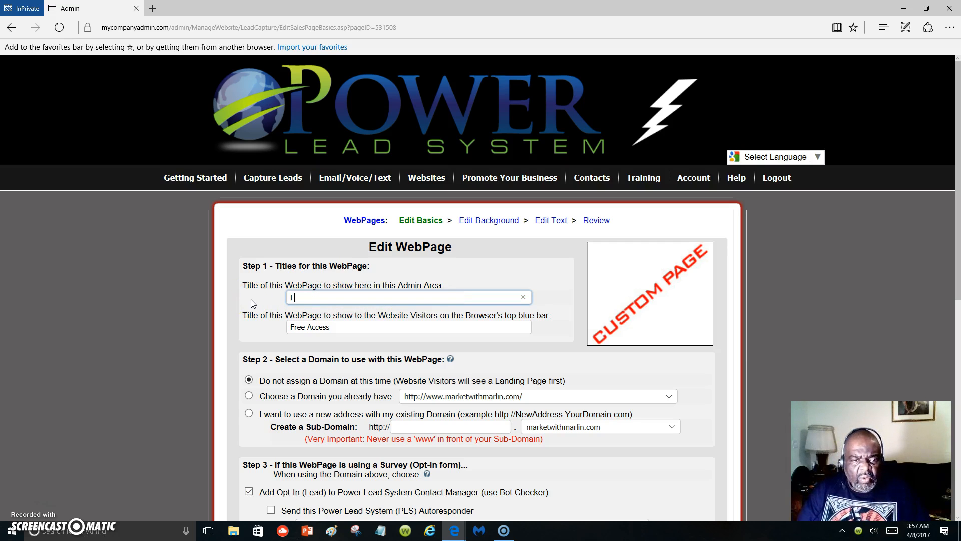
{"action": "type", "text": "earning"}
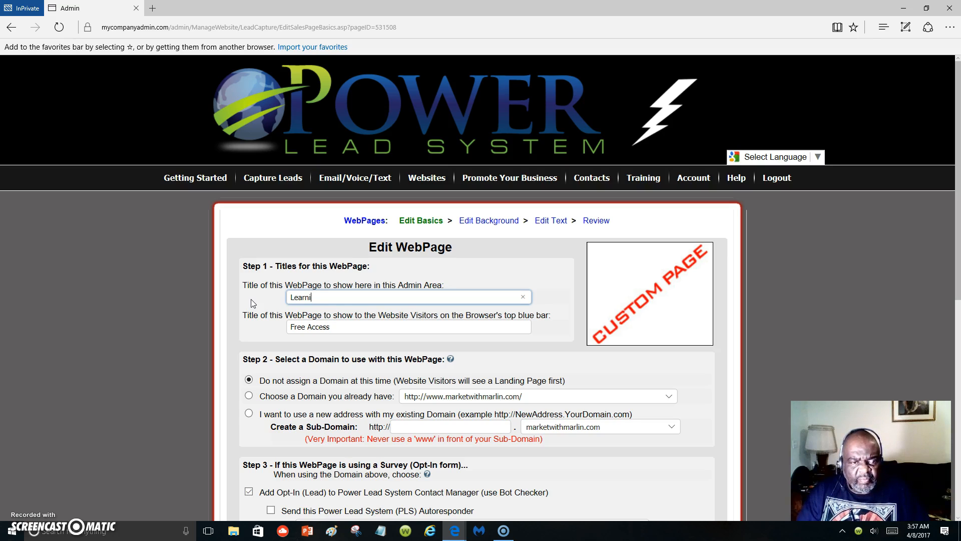
{"action": "key", "text": "BackSpace"}
{"action": "key", "text": "BackSpace"}
{"action": "key", "text": "BackSpace"}
{"action": "key", "text": "BackSpace"}
{"action": "key", "text": "BackSpace"}
{"action": "key", "text": "BackSpace"}
{"action": "key", "text": "BackSpace"}
{"action": "key", "text": "BackSpace"}
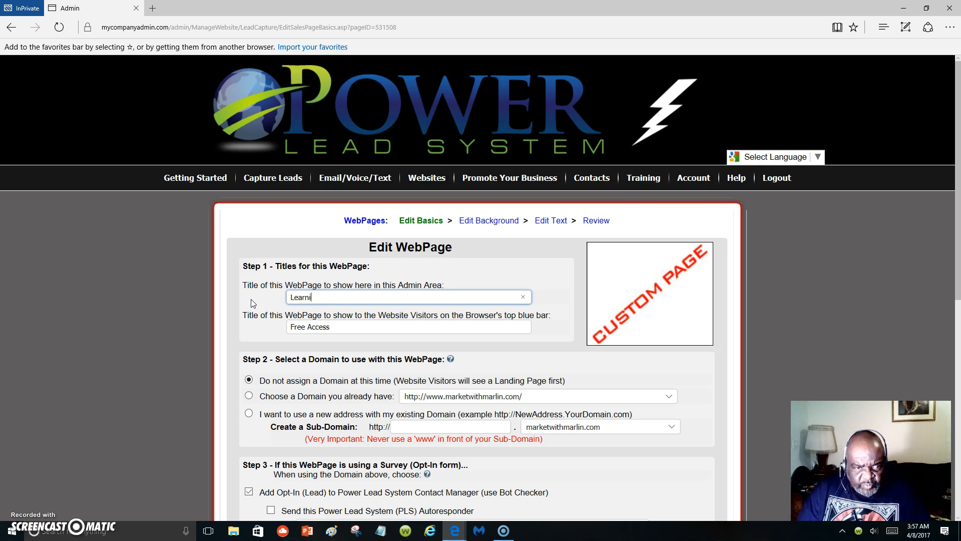
{"action": "type", "text": "Teaching"}
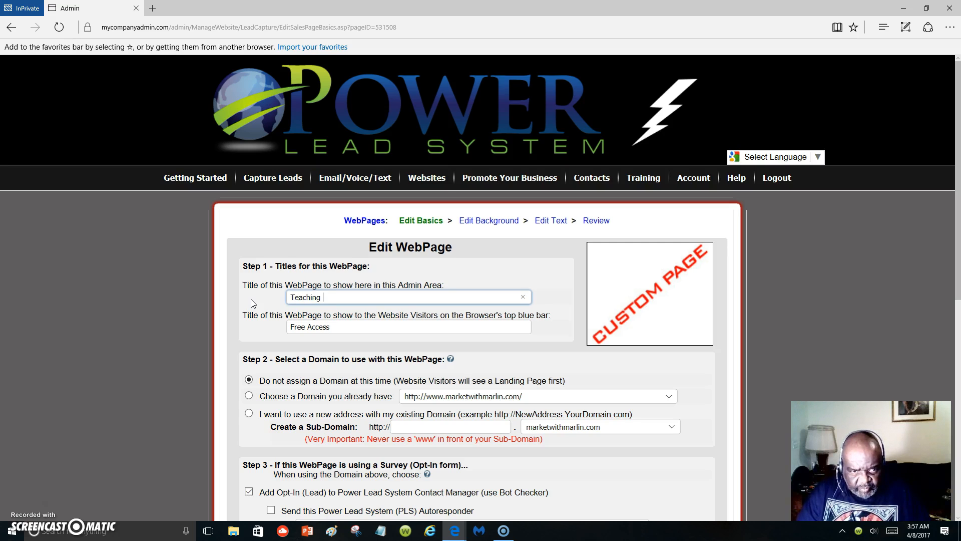
Set the web page's admin-area title to "Learn How To Market In A Big Way".
{"action": "key", "text": "ctrl+a"}
{"action": "key", "text": "BackSpace"}
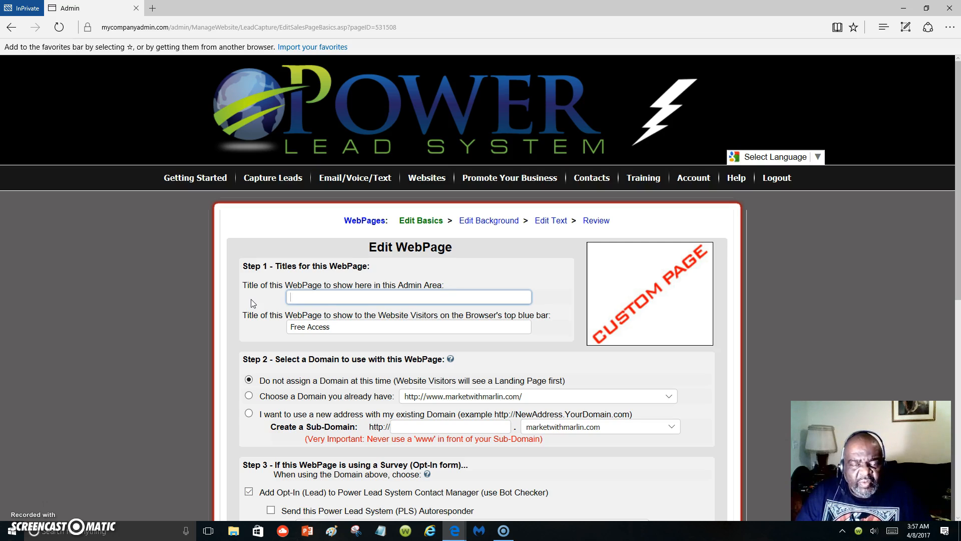
{"action": "type", "text": "Learn"}
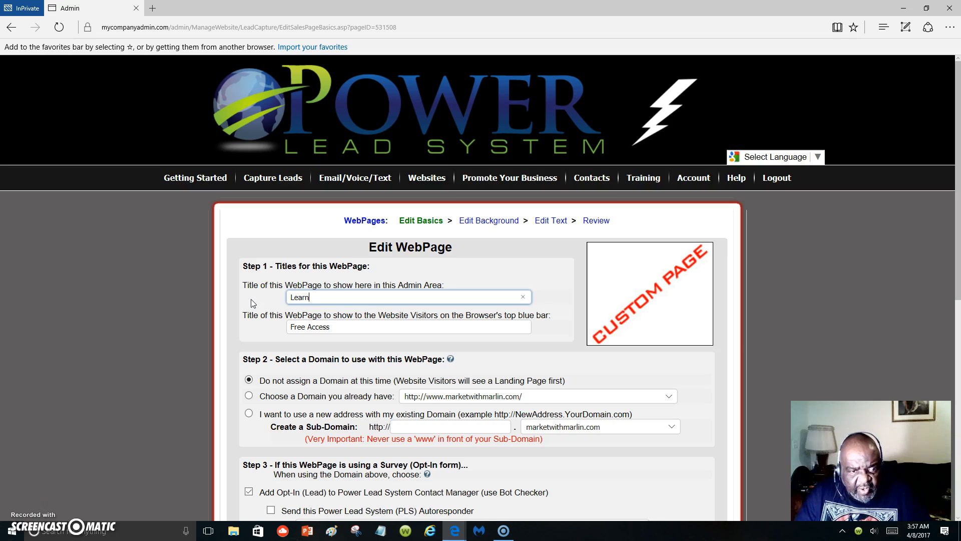
{"action": "type", "text": " H"}
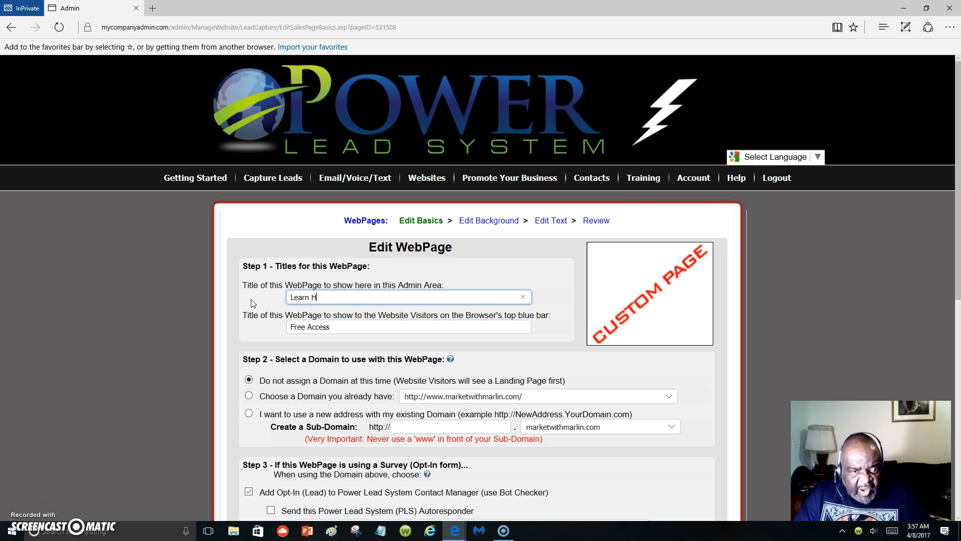
{"action": "type", "text": "ow To"}
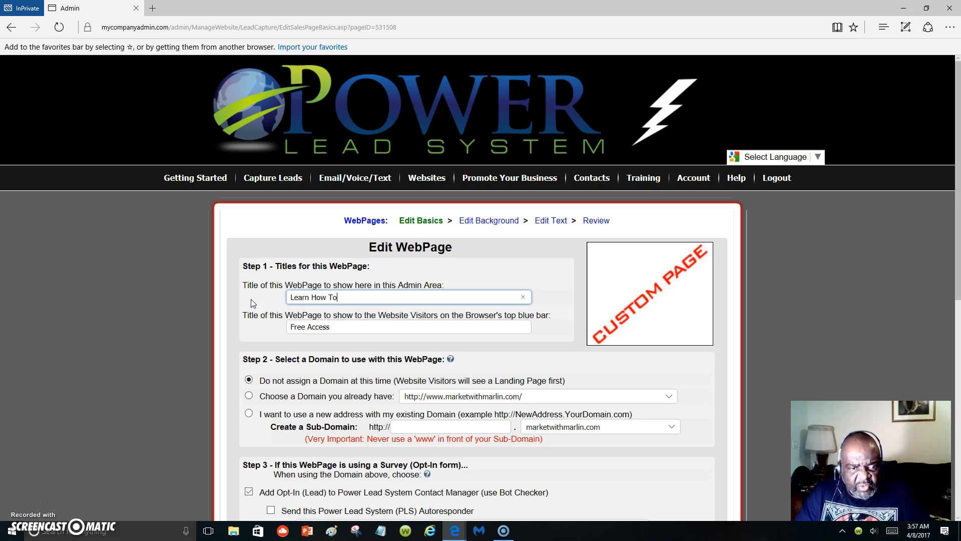
{"action": "type", "text": " Market"}
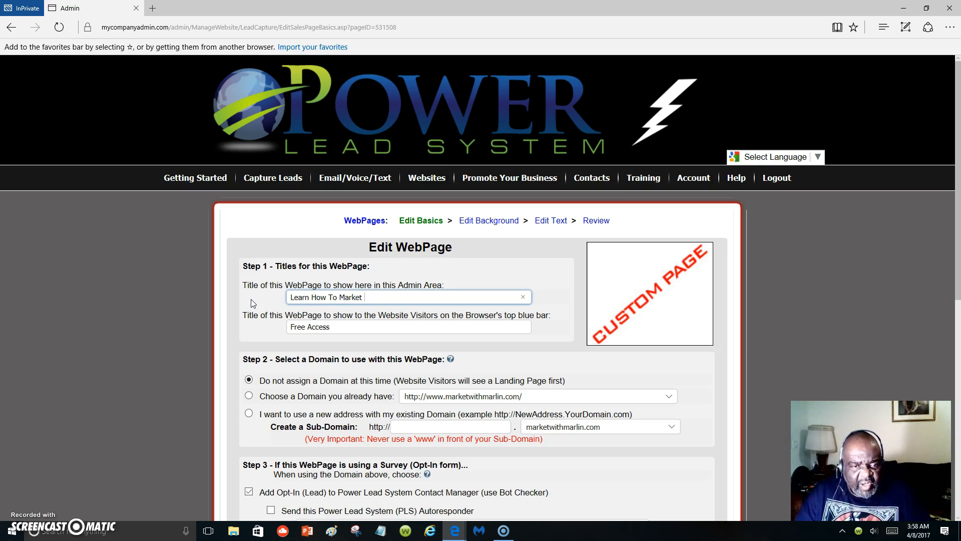
{"action": "type", "text": "i In A "}
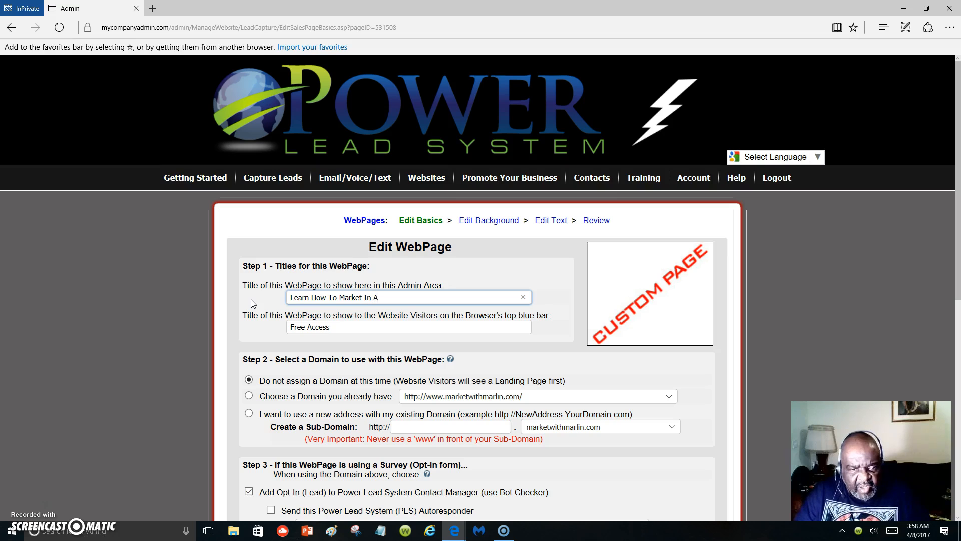
{"action": "type", "text": "Bigh"}
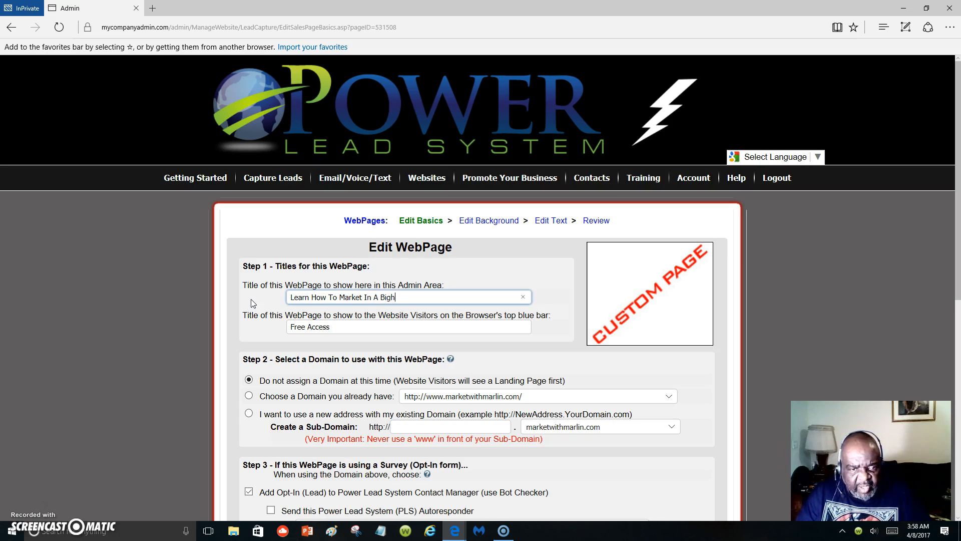
{"action": "key", "text": "BackSpace"}
{"action": "type", "text": "Way"}
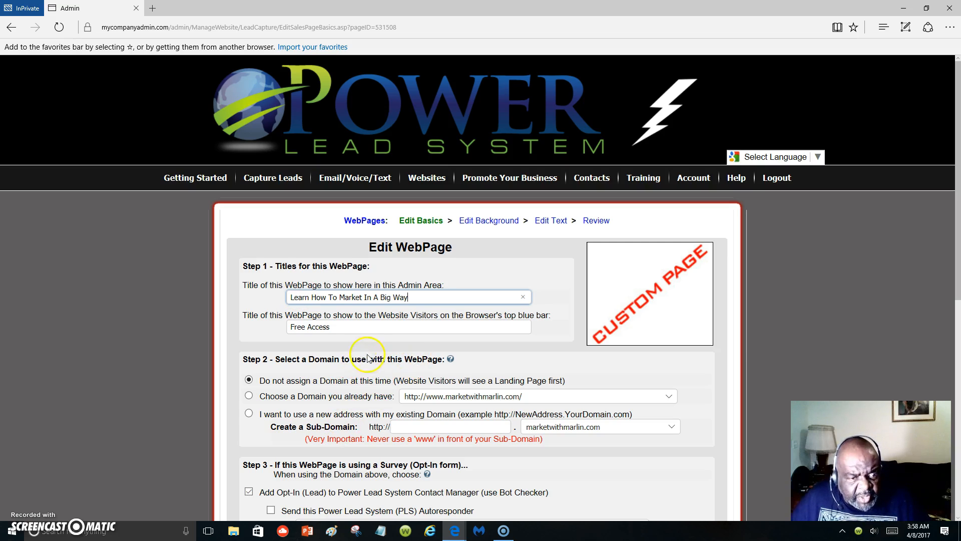
Set the title shown to website visitors to "Learning To Market Online and Be Successful".
{"action": "key", "text": "Tab"}
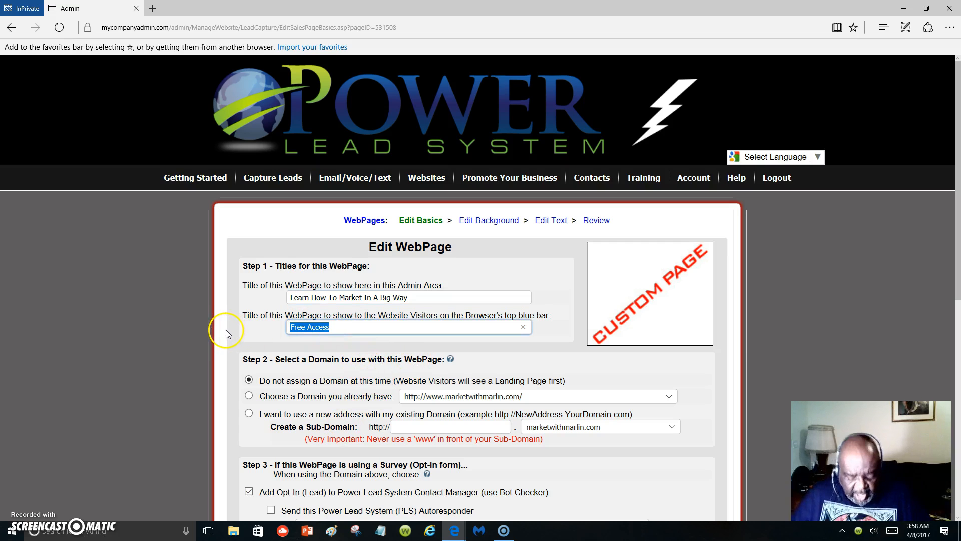
{"action": "type", "text": "Learning To"}
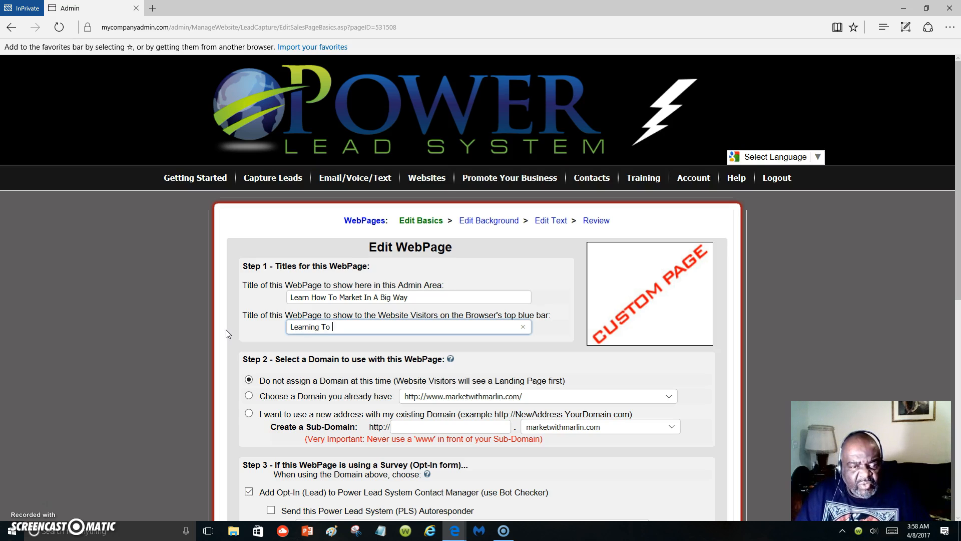
{"action": "type", "text": " Market"}
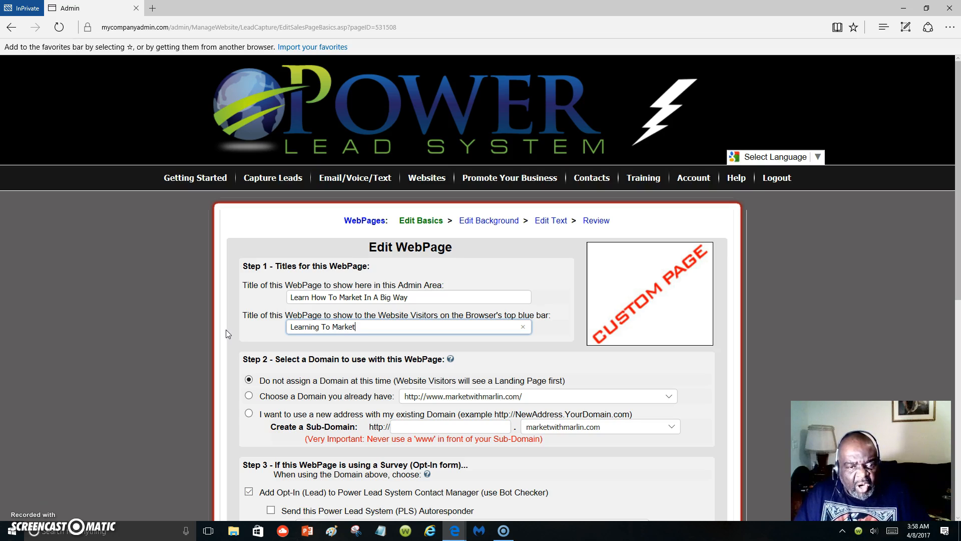
{"action": "type", "text": " Onl"}
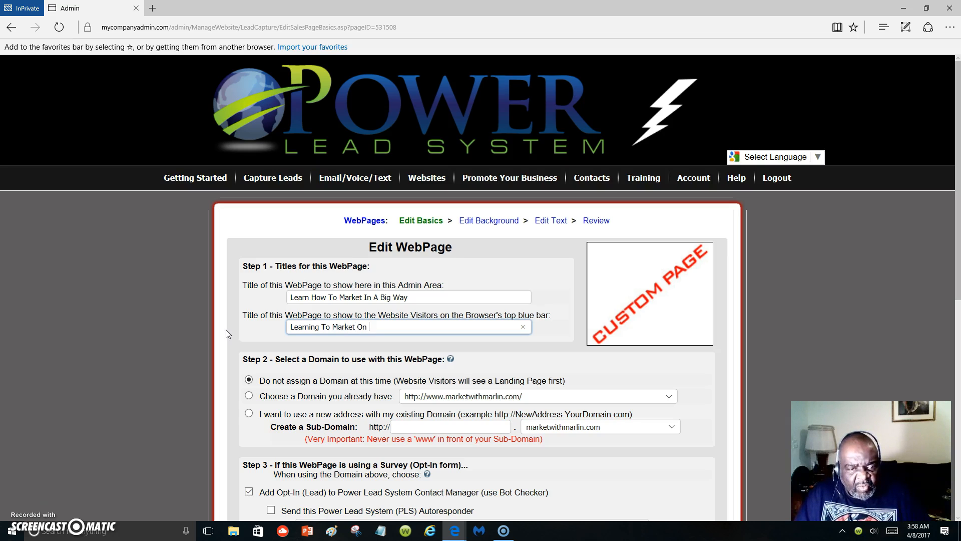
{"action": "type", "text": "ine and Be Successful"}
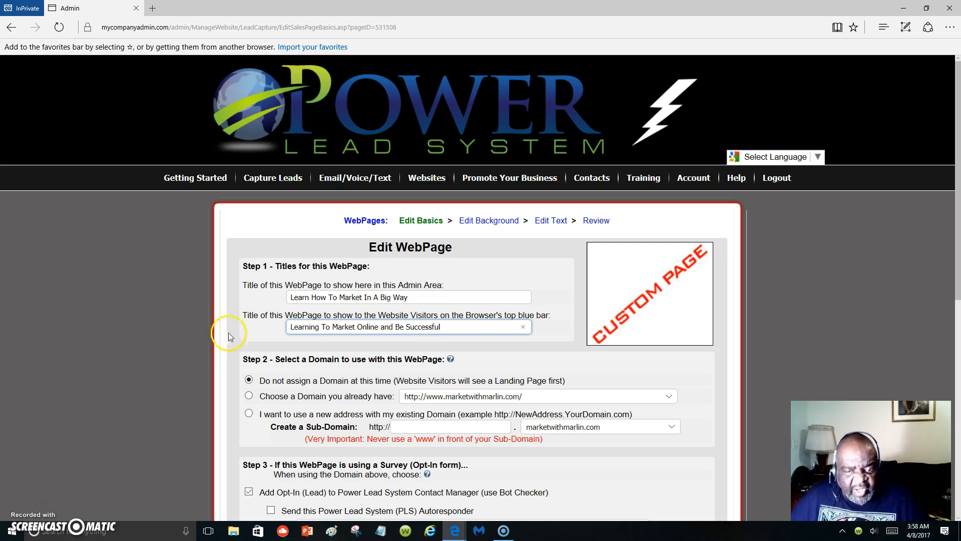
Assign the web page a new address with the sub-domain easymarketingonline on the existing domain.
{"action": "left_click", "coordinate": [416, 426]}
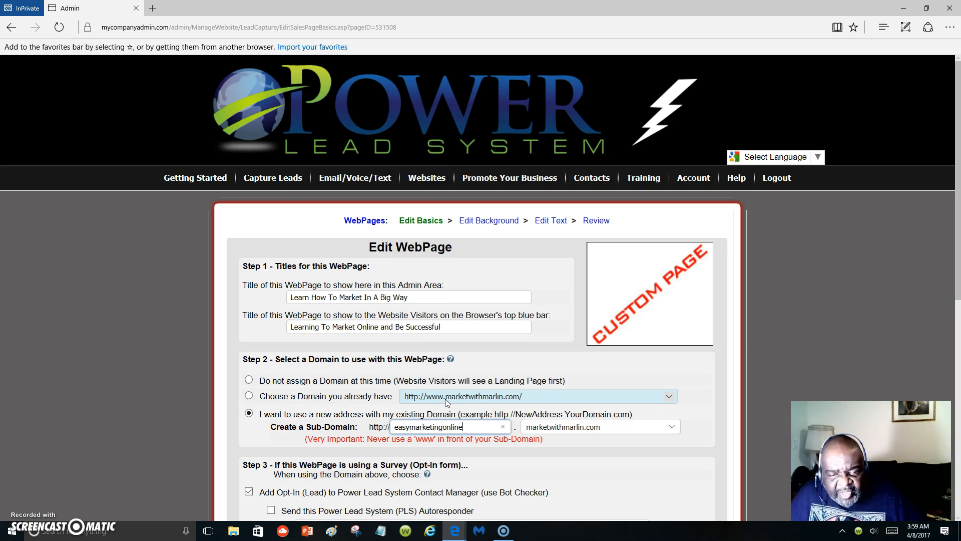
{"action": "left_click", "coordinate": [472, 431]}
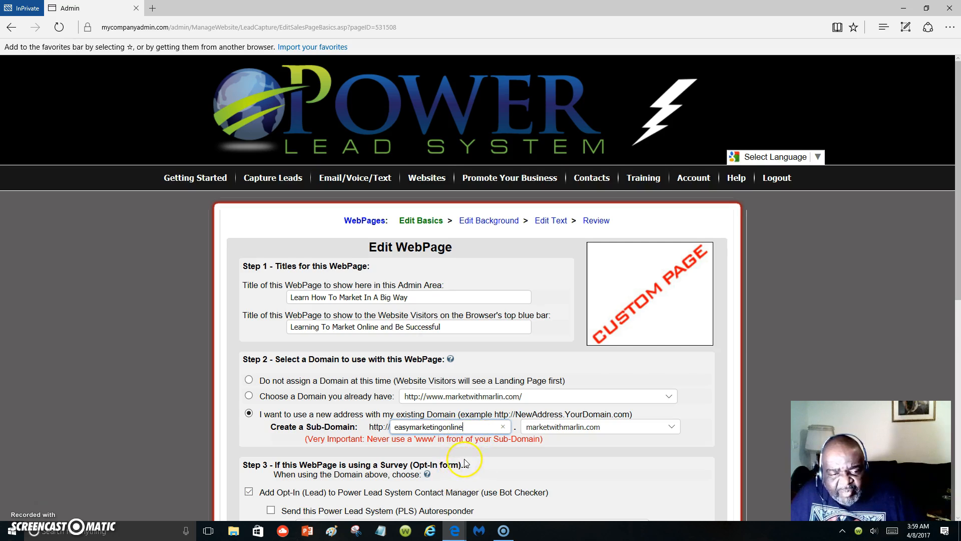
Send opt-in leads the 247 Viral Cash Autoresponder Campaign (19 msgs) and save the changes to the web page.
{"action": "scroll", "coordinate": [465, 461], "scroll_direction": "down", "scroll_amount": 3}
{"action": "scroll", "coordinate": [465, 461], "scroll_direction": "down", "scroll_amount": 3}
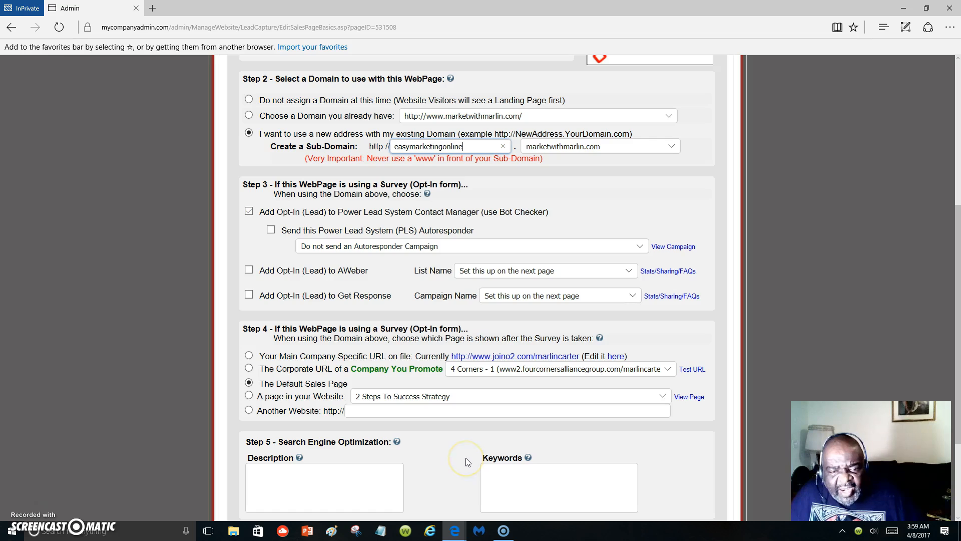
{"action": "scroll", "coordinate": [466, 454], "scroll_direction": "down", "scroll_amount": 2}
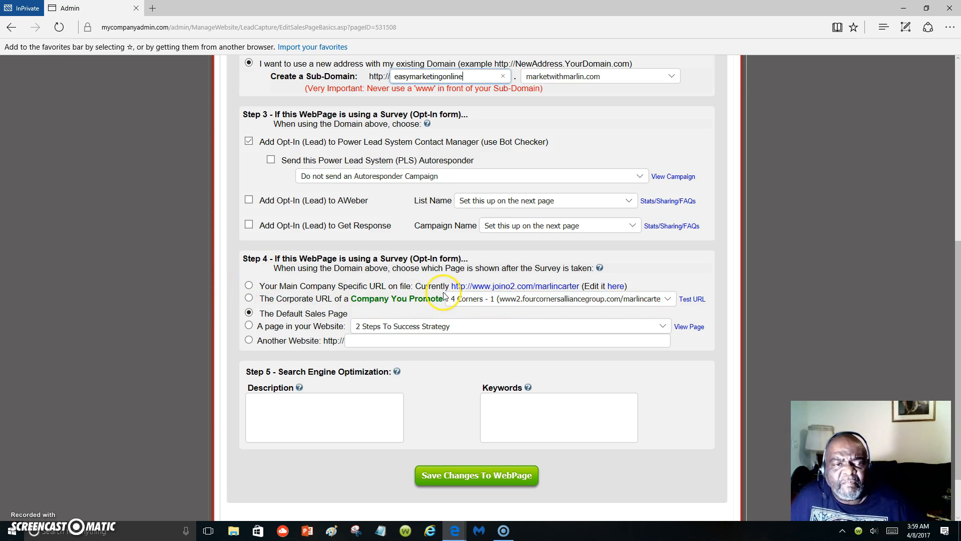
{"action": "scroll", "coordinate": [443, 296], "scroll_direction": "up", "scroll_amount": 1}
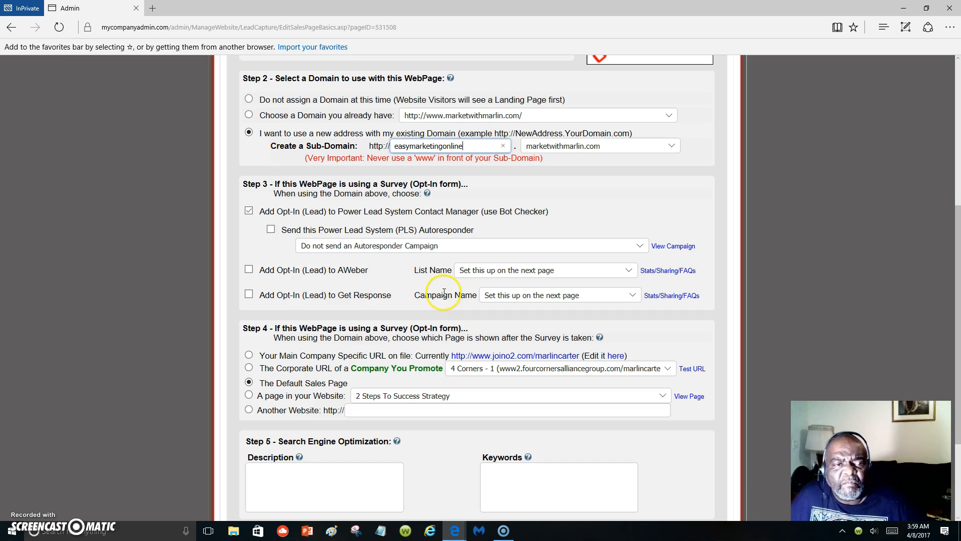
{"action": "left_click", "coordinate": [640, 246]}
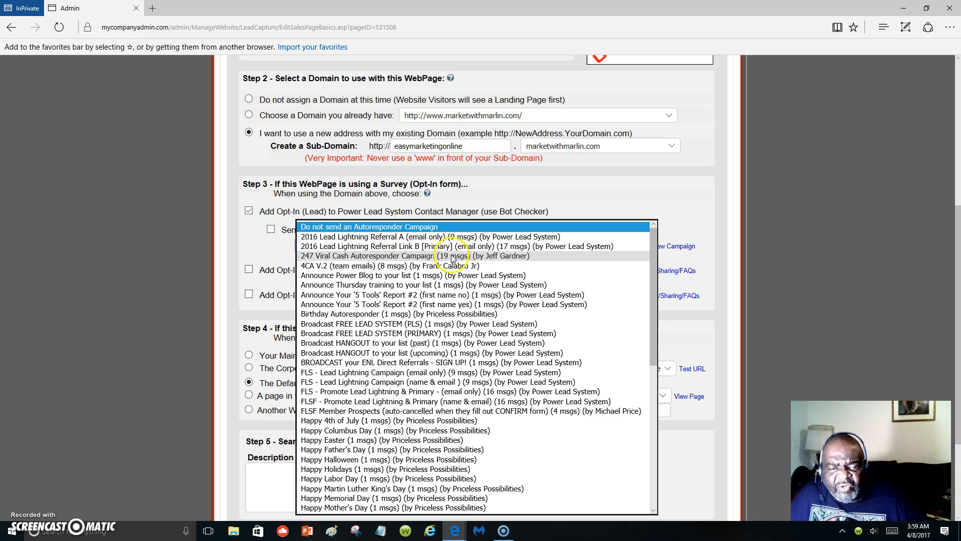
{"action": "left_click", "coordinate": [497, 258]}
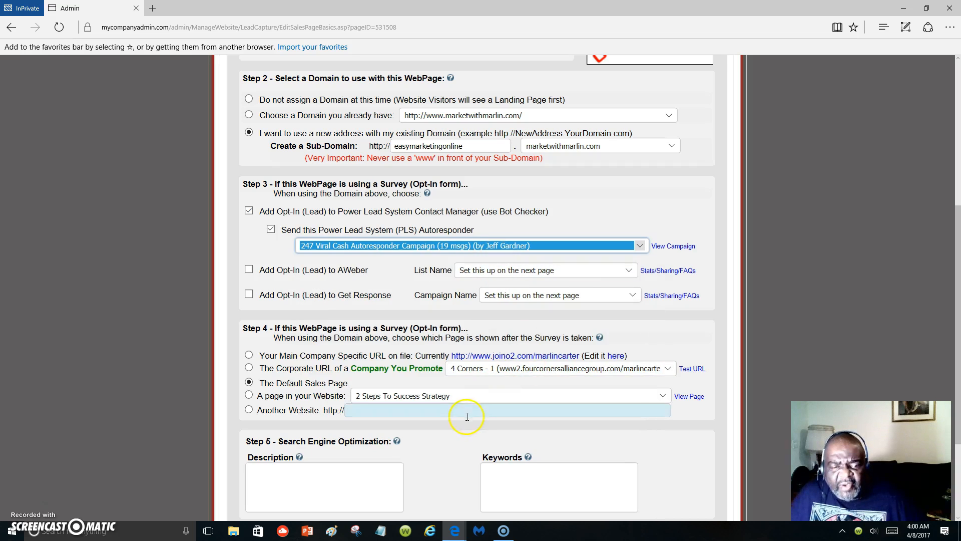
{"action": "scroll", "coordinate": [459, 424], "scroll_direction": "down", "scroll_amount": 2}
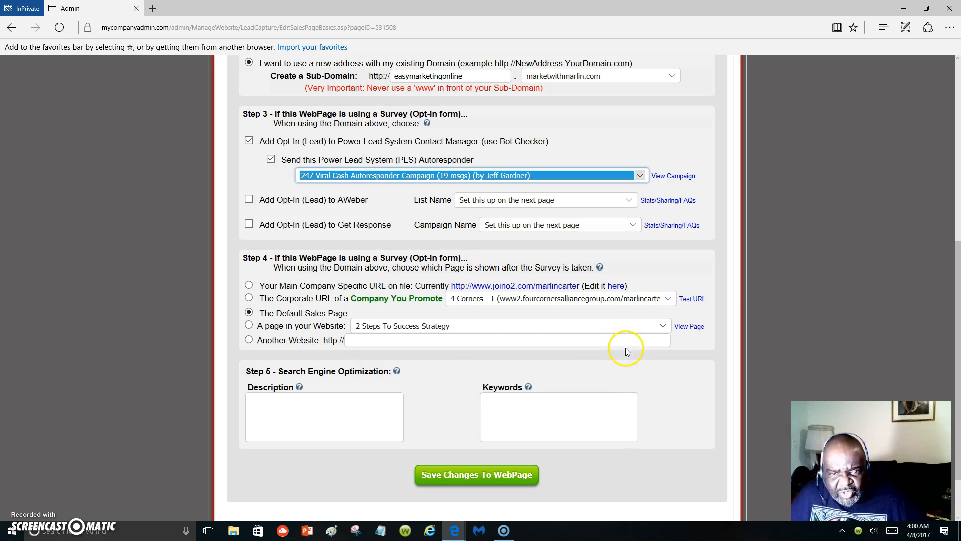
{"action": "left_click", "coordinate": [459, 476]}
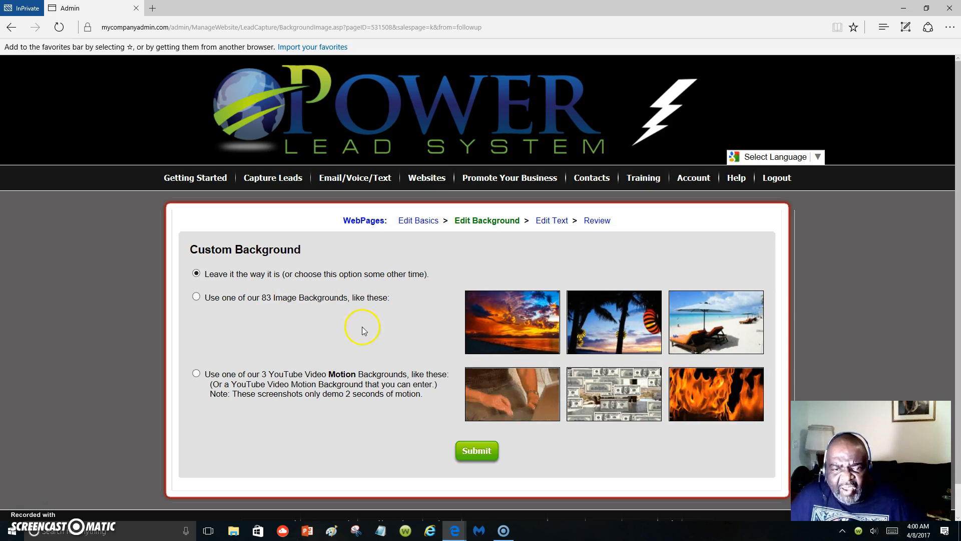
Give the page one of the ready-made image backgrounds, the couple in white shirts with the woman riding piggyback.
{"action": "left_click", "coordinate": [196, 297]}
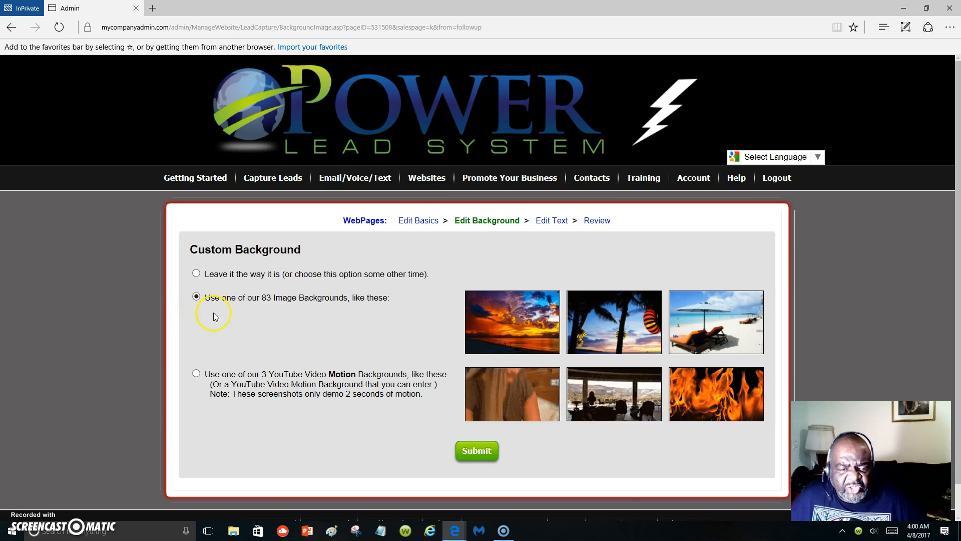
{"action": "left_click", "coordinate": [466, 449]}
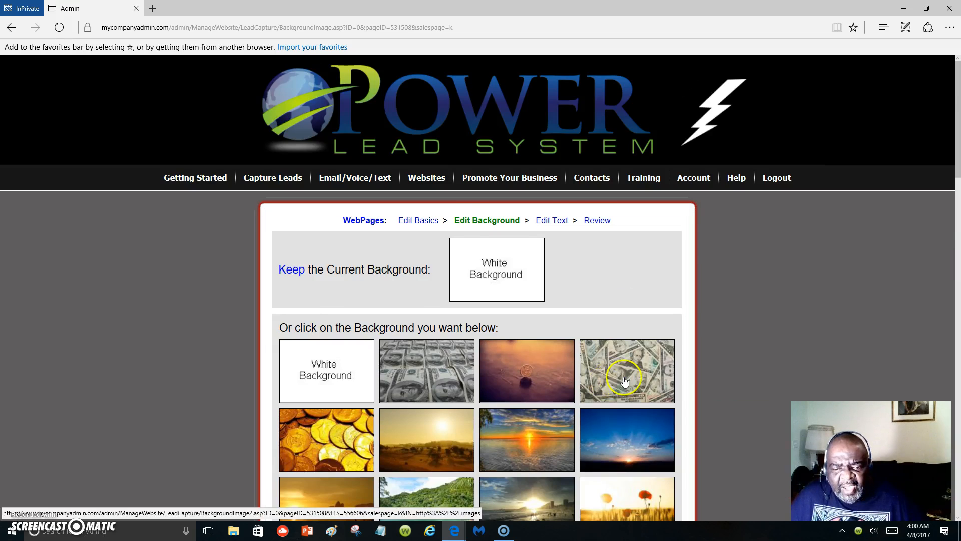
{"action": "scroll", "coordinate": [624, 381], "scroll_direction": "down", "scroll_amount": 4}
{"action": "scroll", "coordinate": [634, 385], "scroll_direction": "down", "scroll_amount": 3}
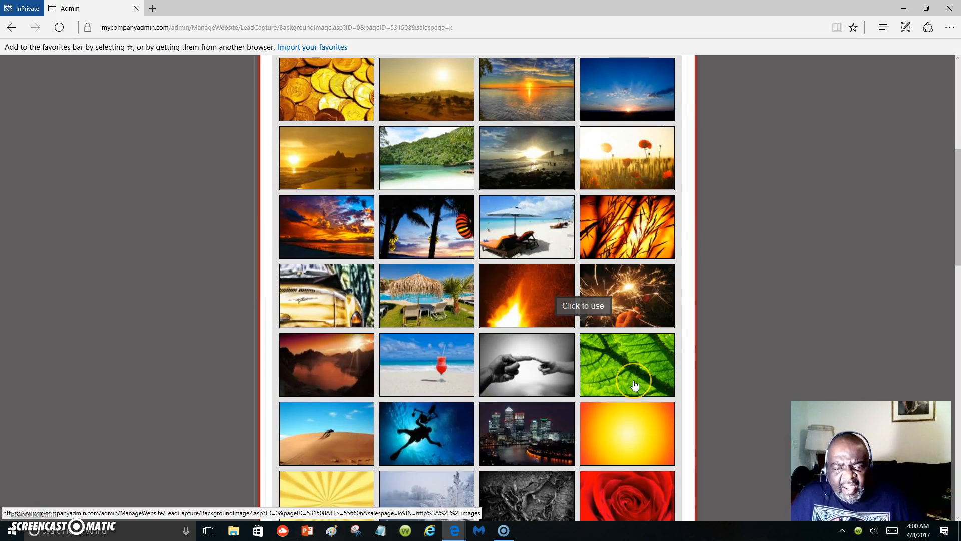
{"action": "scroll", "coordinate": [634, 384], "scroll_direction": "down", "scroll_amount": 3}
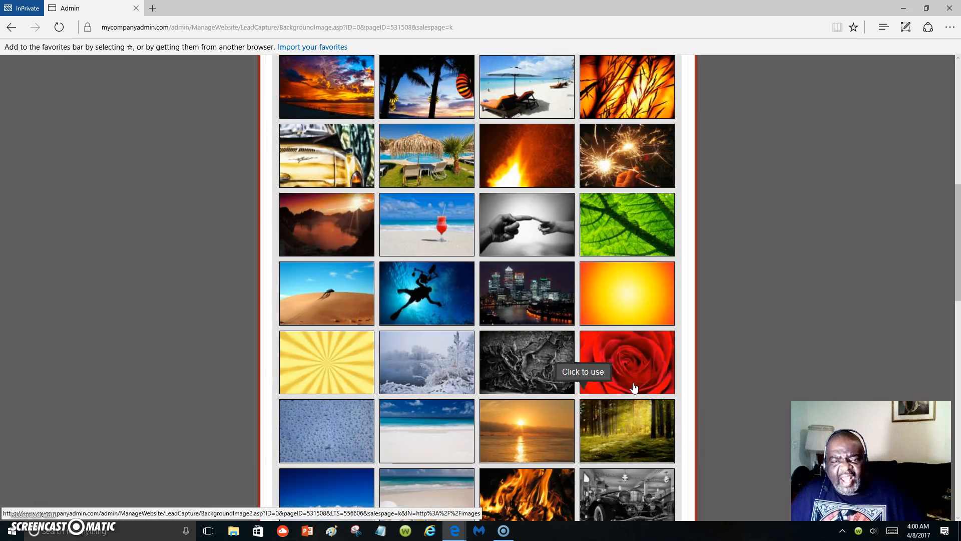
{"action": "scroll", "coordinate": [535, 440], "scroll_direction": "down", "scroll_amount": 1}
{"action": "scroll", "coordinate": [536, 440], "scroll_direction": "down", "scroll_amount": 3}
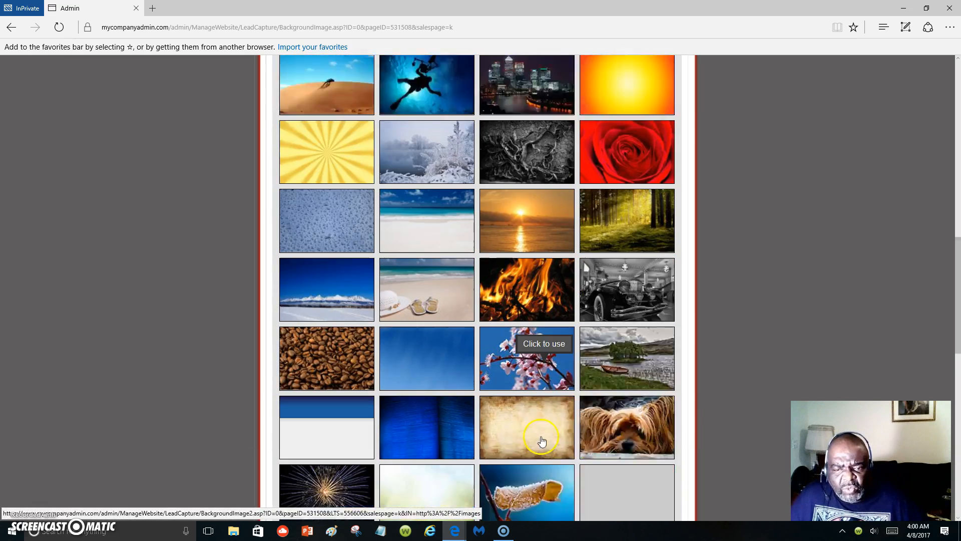
{"action": "scroll", "coordinate": [542, 439], "scroll_direction": "down", "scroll_amount": 3}
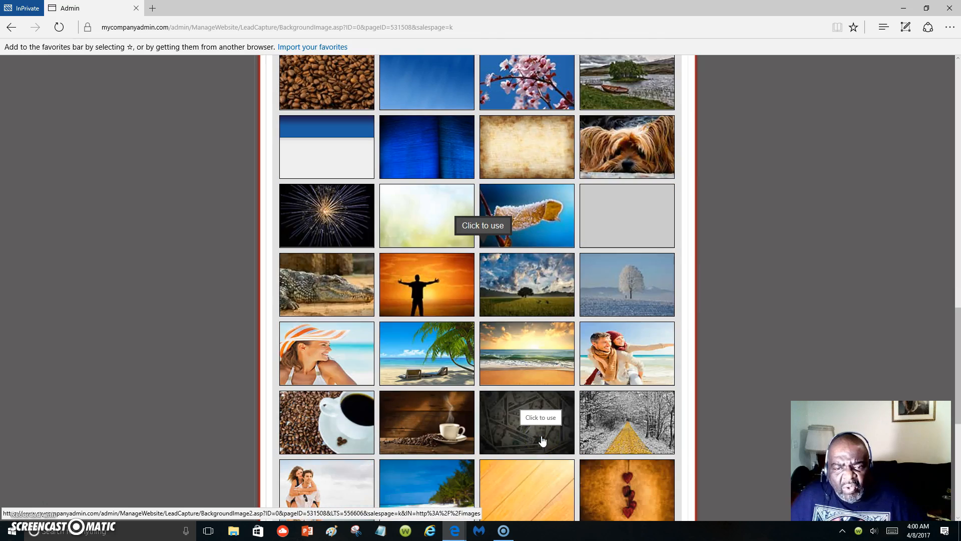
{"action": "scroll", "coordinate": [543, 440], "scroll_direction": "down", "scroll_amount": 1}
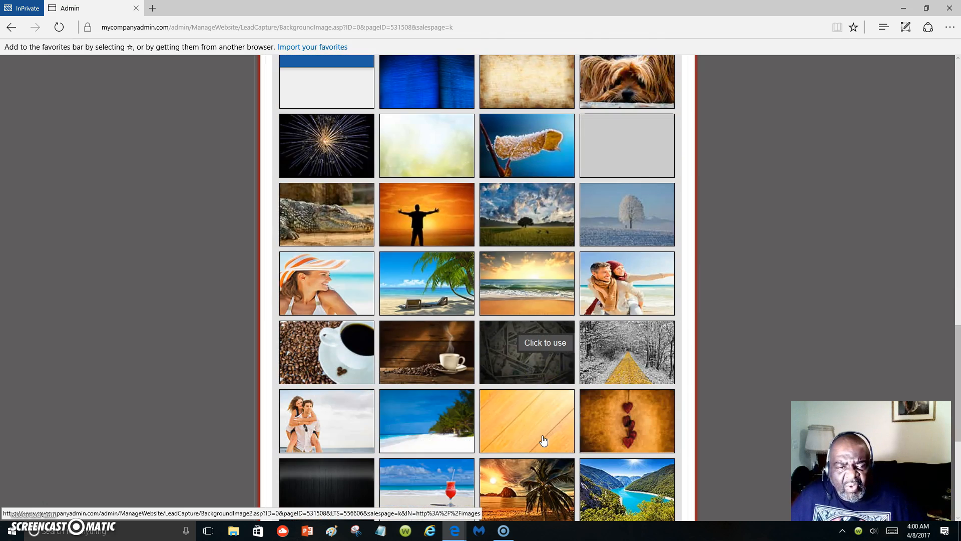
{"action": "scroll", "coordinate": [544, 440], "scroll_direction": "down", "scroll_amount": 1}
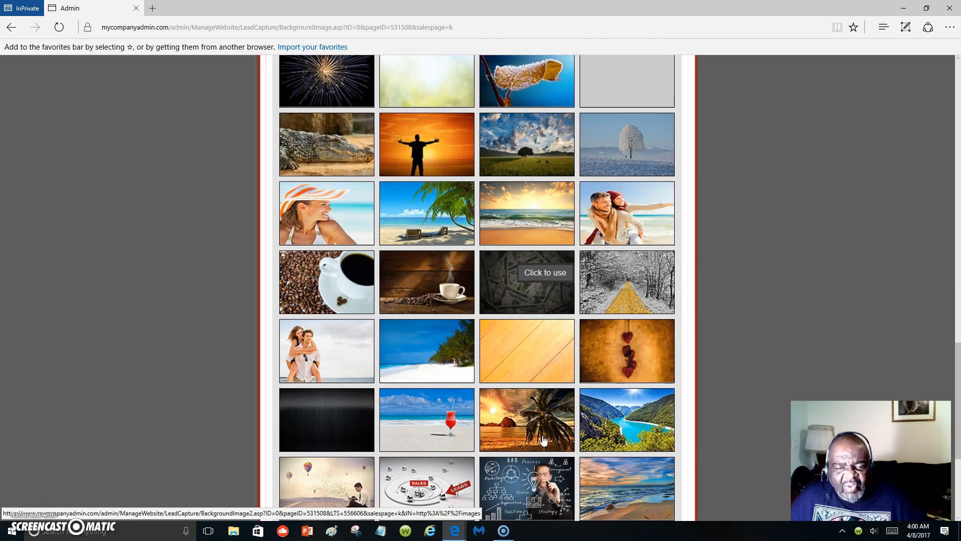
{"action": "left_click", "coordinate": [325, 353]}
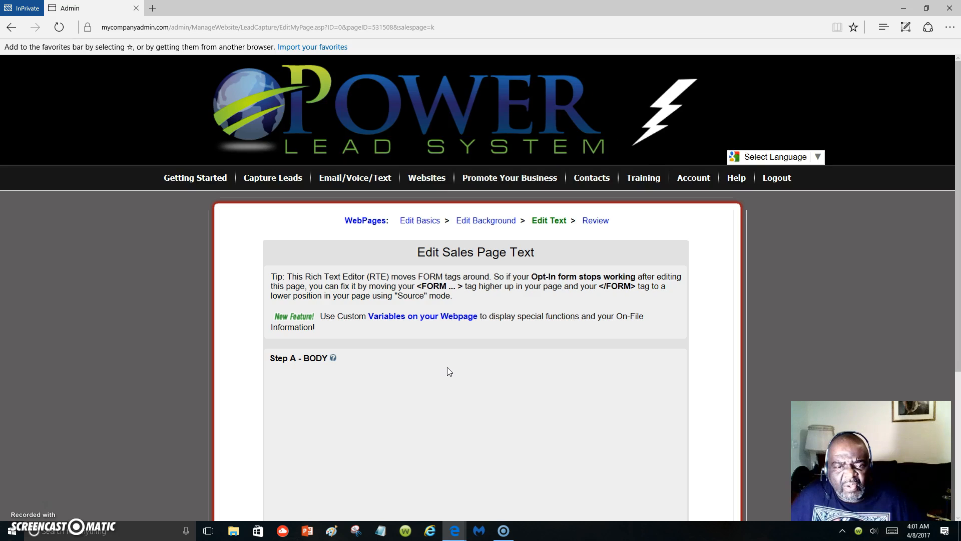
Submit the sales page text and view the published web page from the review stage.
{"action": "scroll", "coordinate": [785, 368], "scroll_direction": "down", "scroll_amount": 6}
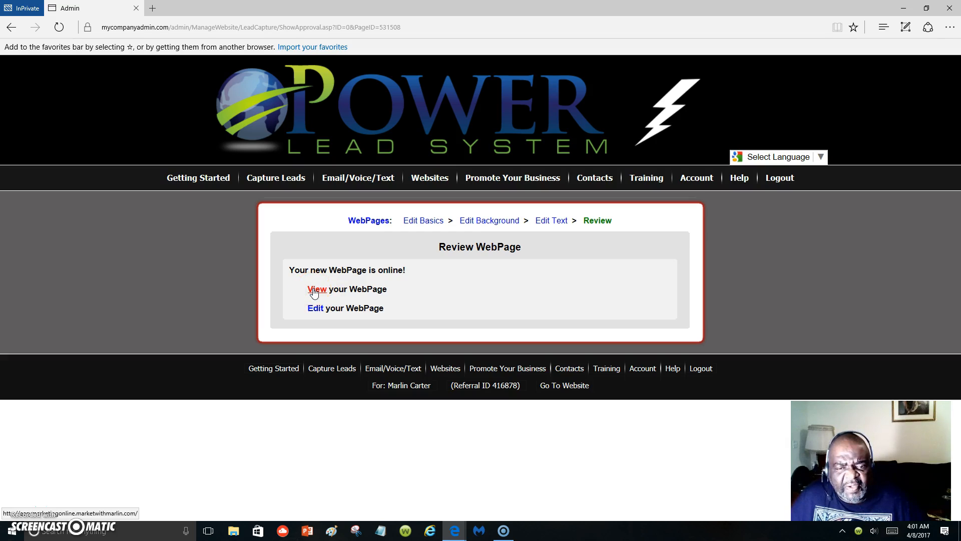
{"action": "left_click", "coordinate": [315, 291]}
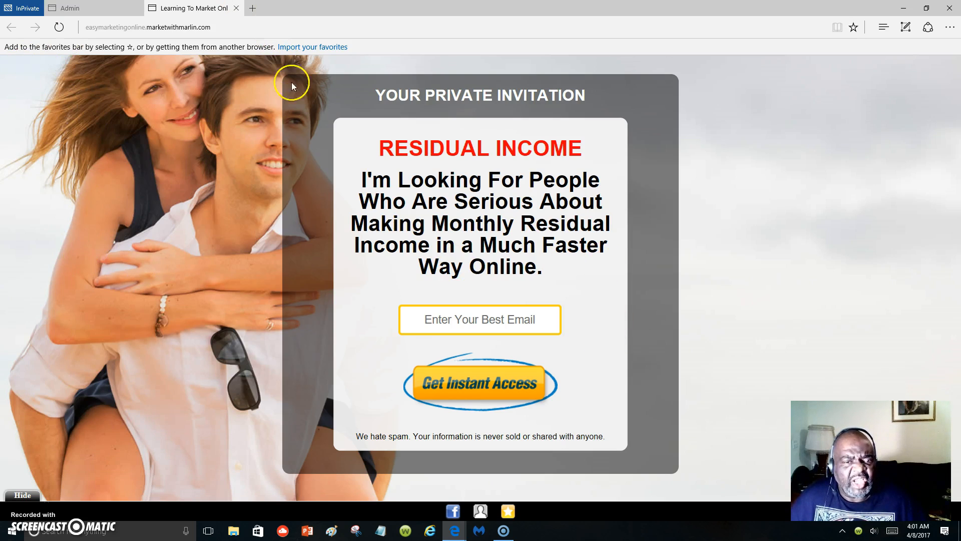
Return to the Admin tab and open the new web page's text for editing.
{"action": "left_click", "coordinate": [118, 14]}
{"action": "mouse_move", "coordinate": [452, 235]}
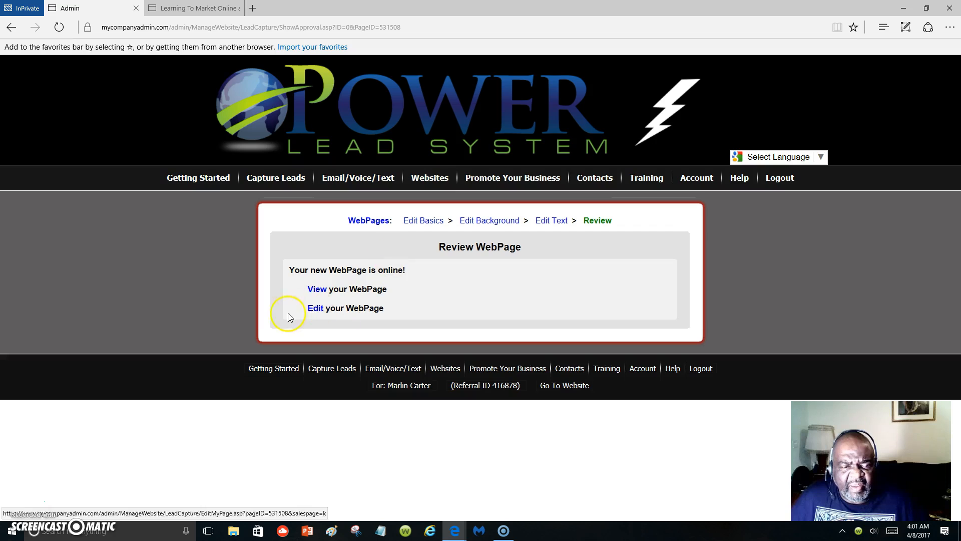
{"action": "left_click", "coordinate": [316, 309]}
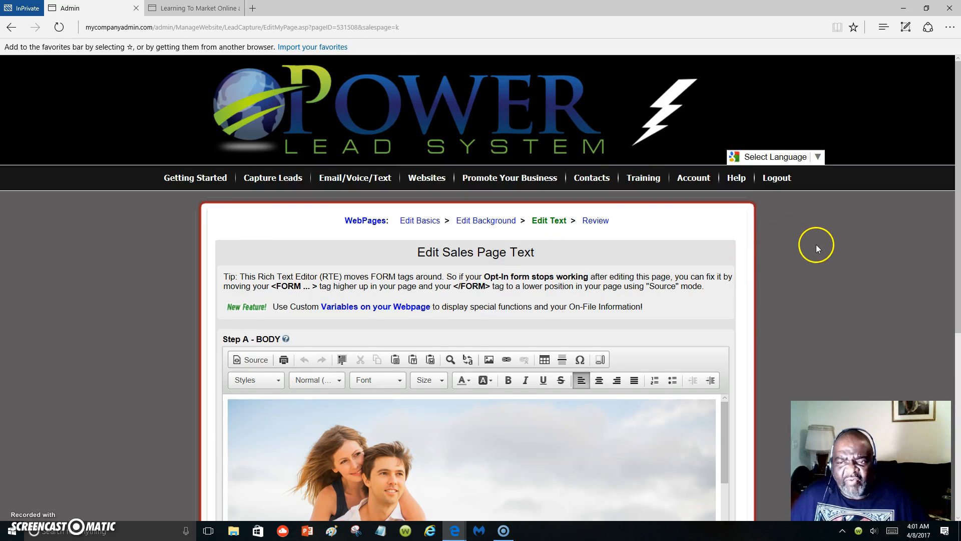
Replace the red RESIDUAL INCOME headline in the page body with "Marketing Online and Making A Serious Income!".
{"action": "scroll", "coordinate": [815, 244], "scroll_direction": "down", "scroll_amount": 6}
{"action": "scroll", "coordinate": [651, 203], "scroll_direction": "down", "scroll_amount": 3}
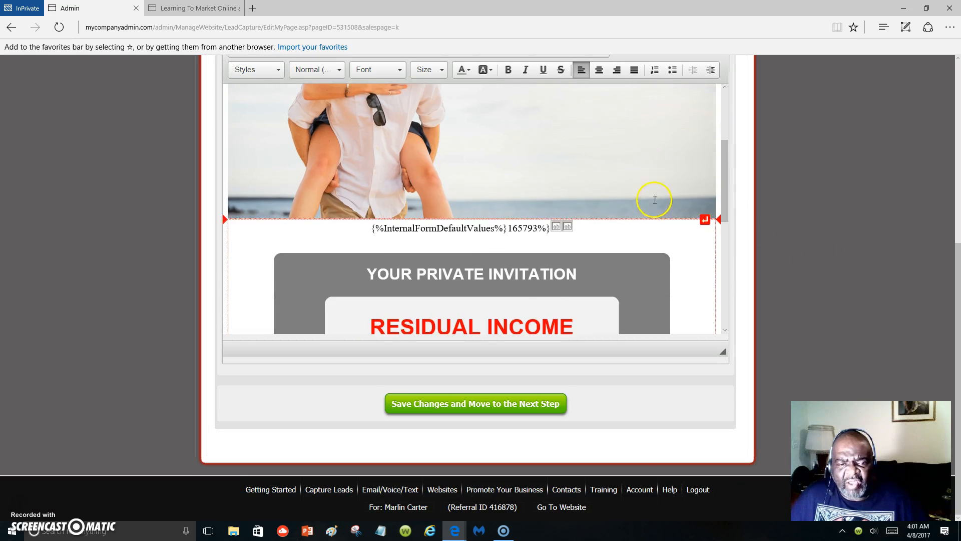
{"action": "scroll", "coordinate": [654, 200], "scroll_direction": "down", "scroll_amount": 3}
{"action": "scroll", "coordinate": [645, 205], "scroll_direction": "down", "scroll_amount": 2}
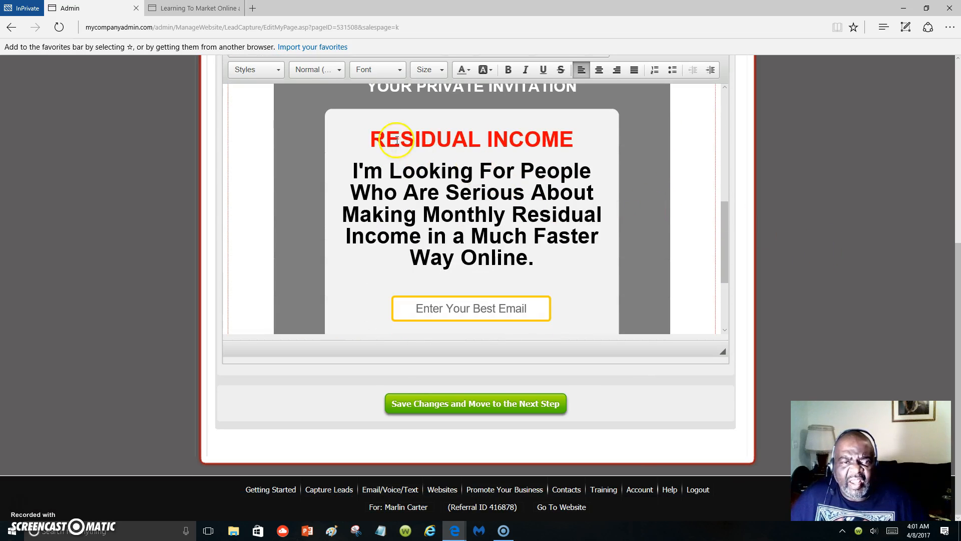
{"action": "left_click_drag", "start_coordinate": [368, 139], "coordinate": [605, 145]}
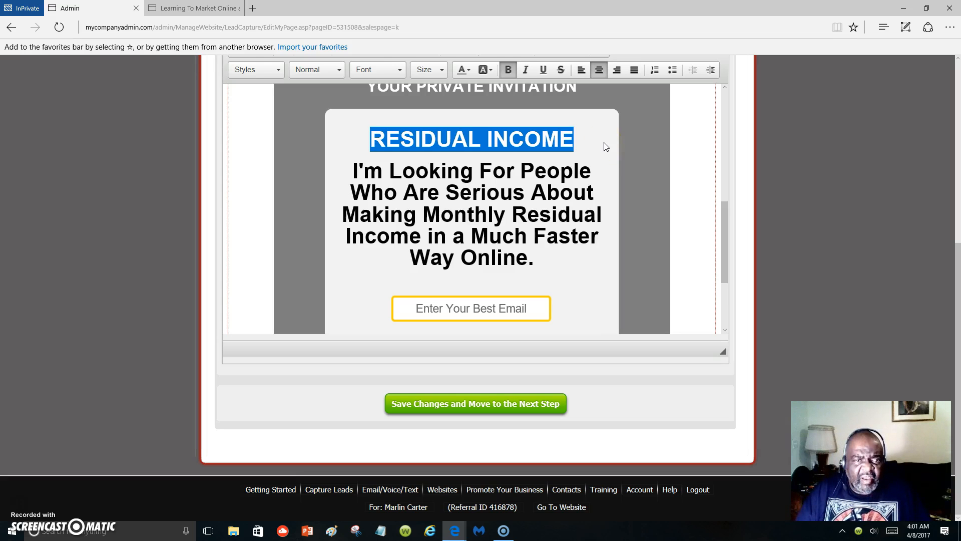
{"action": "type", "text": "Marli"}
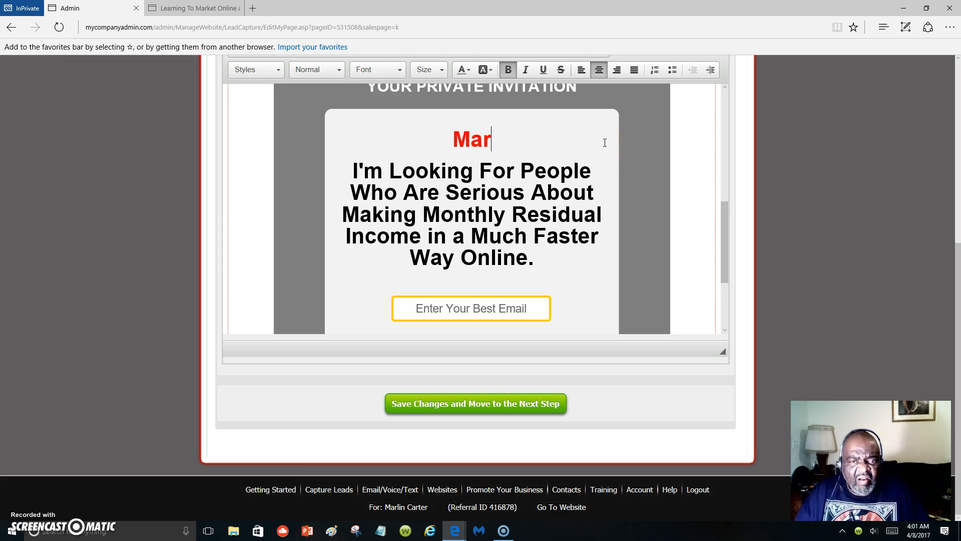
{"action": "key", "text": "BackSpace"}
{"action": "key", "text": "BackSpace"}
{"action": "type", "text": "keting onl"}
{"action": "key", "text": "BackSpace"}
{"action": "key", "text": "BackSpace"}
{"action": "key", "text": "BackSpace"}
{"action": "type", "text": "Online and Mak"}
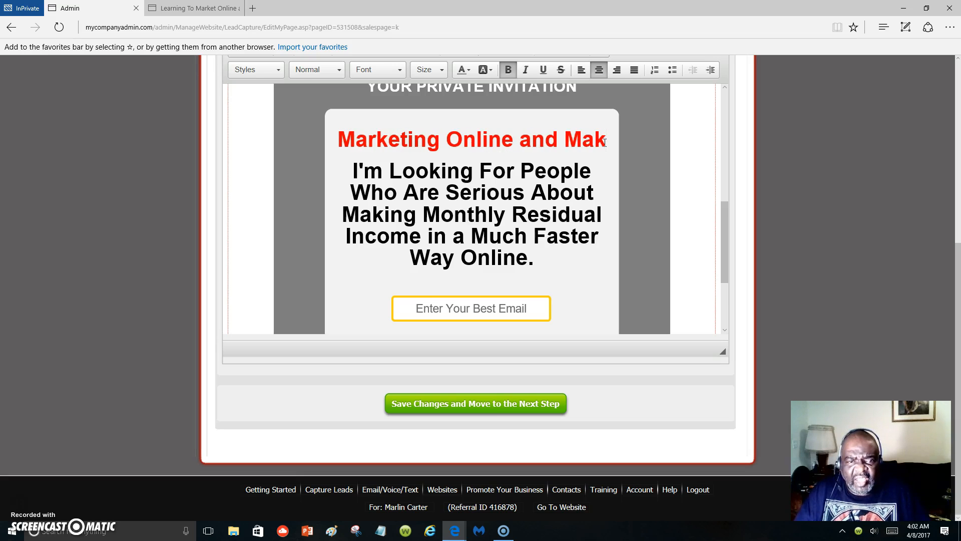
{"action": "type", "text": "i"}
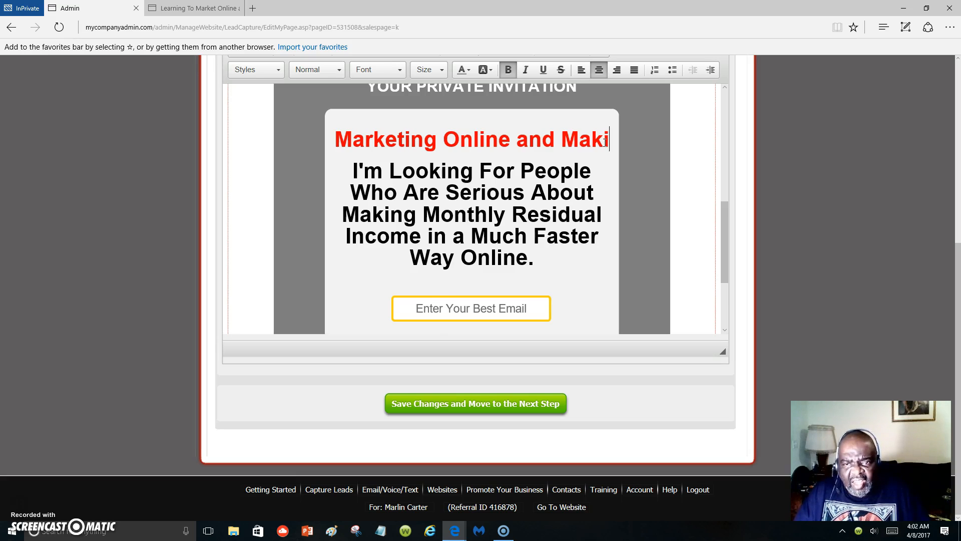
{"action": "type", "text": "ng A "}
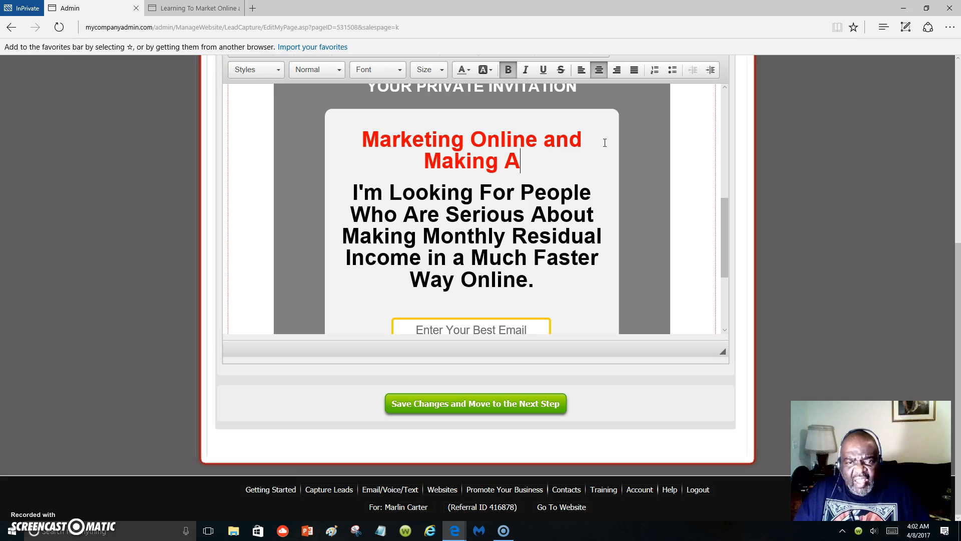
{"action": "type", "text": "Serious Income"}
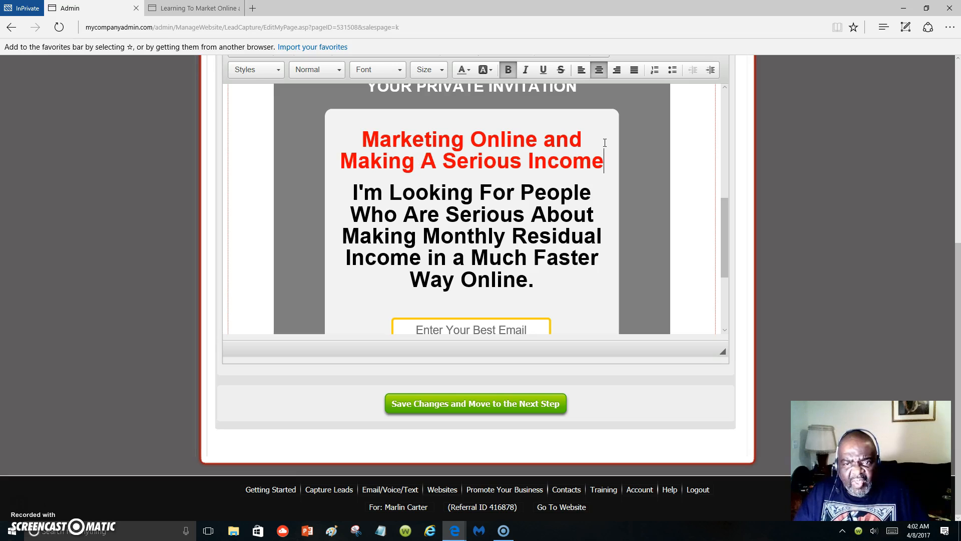
{"action": "type", "text": "!"}
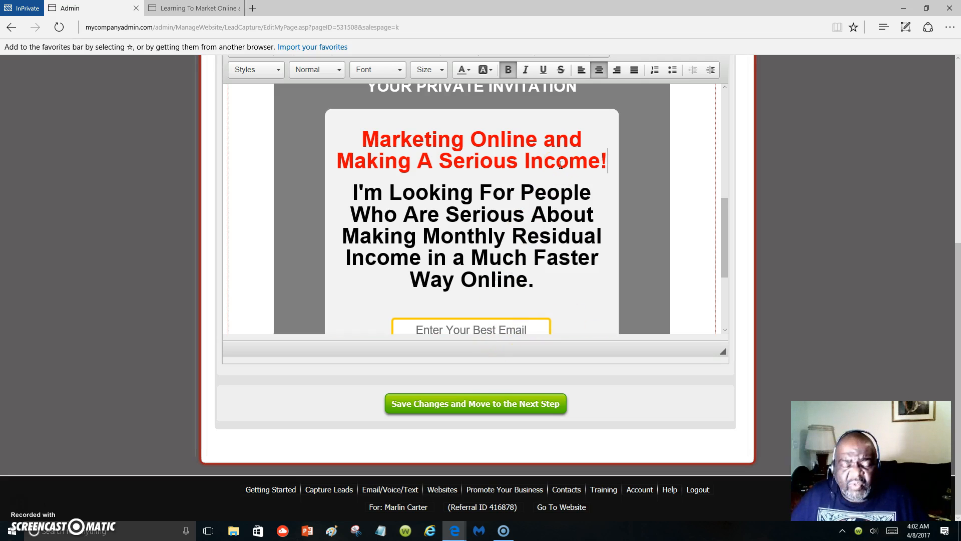
Save the page text with a blank line below the red headline and view the updated web page.
{"action": "scroll", "coordinate": [561, 164], "scroll_direction": "down", "scroll_amount": 3}
{"action": "scroll", "coordinate": [561, 165], "scroll_direction": "up", "scroll_amount": 3}
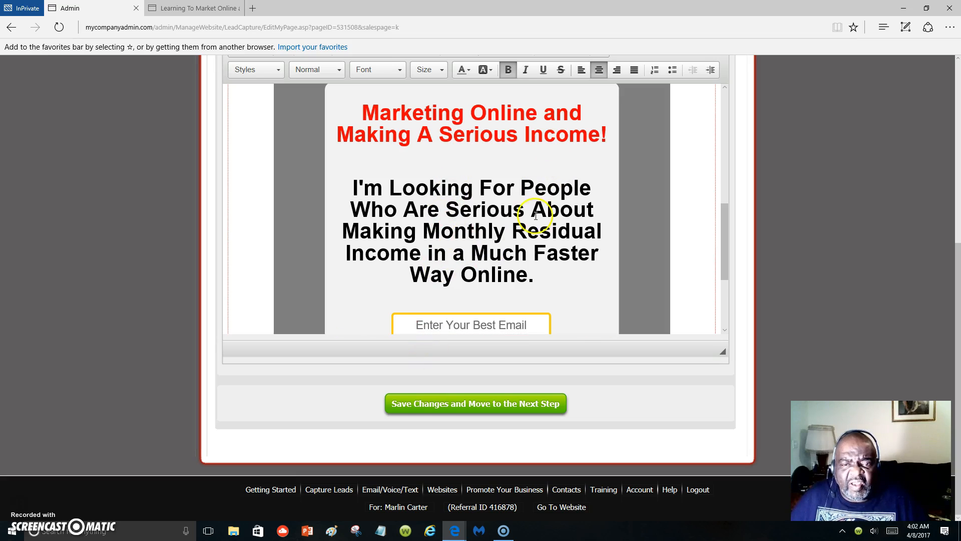
{"action": "left_click", "coordinate": [488, 407]}
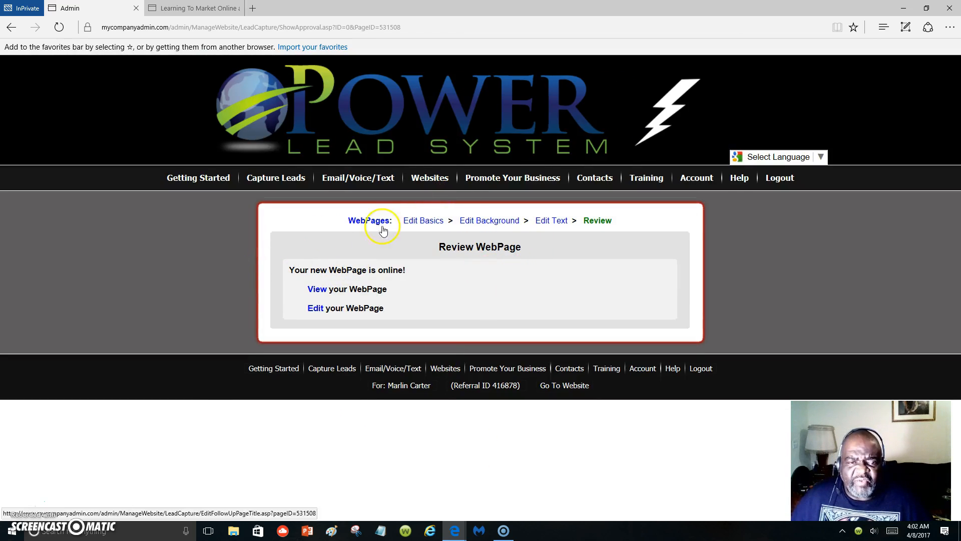
{"action": "left_click", "coordinate": [319, 291]}
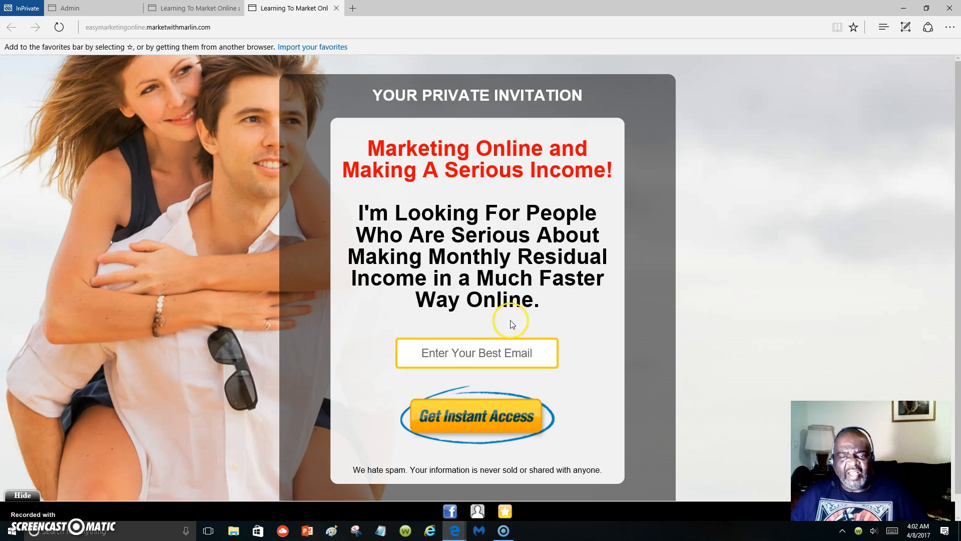
Return to the Admin tab and look over the Getting Started page with its setup steps.
{"action": "left_click", "coordinate": [100, 10]}
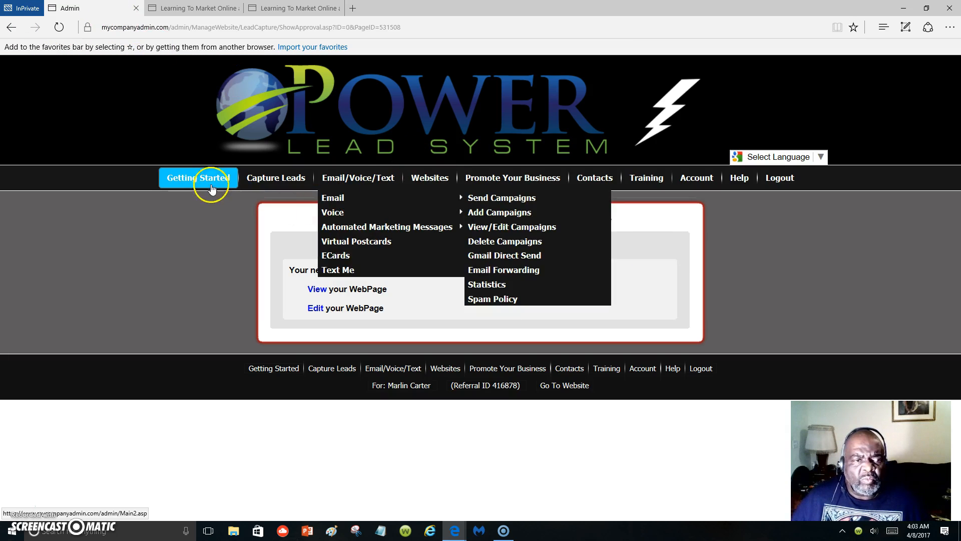
{"action": "left_click", "coordinate": [213, 179]}
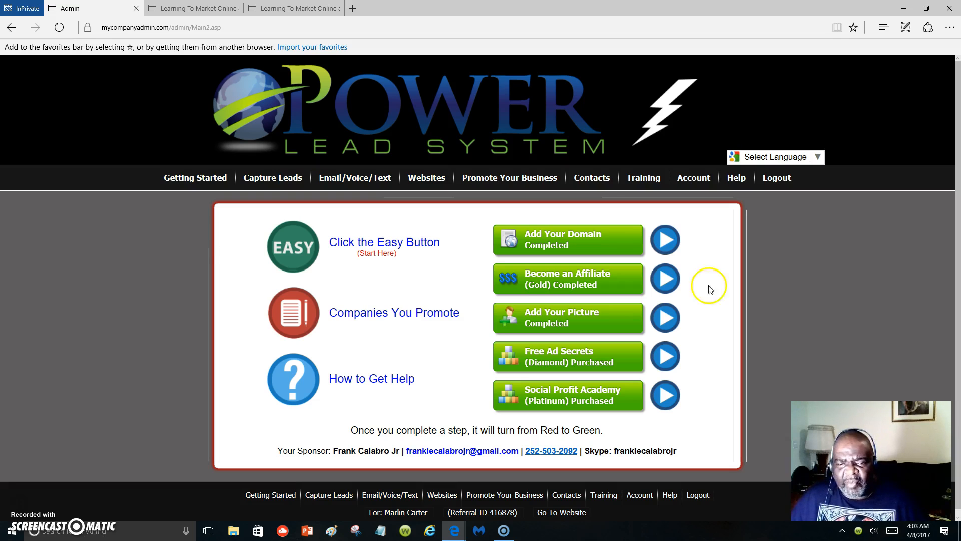
{"action": "scroll", "coordinate": [505, 349], "scroll_direction": "down", "scroll_amount": 1}
{"action": "scroll", "coordinate": [508, 325], "scroll_direction": "up", "scroll_amount": 1}
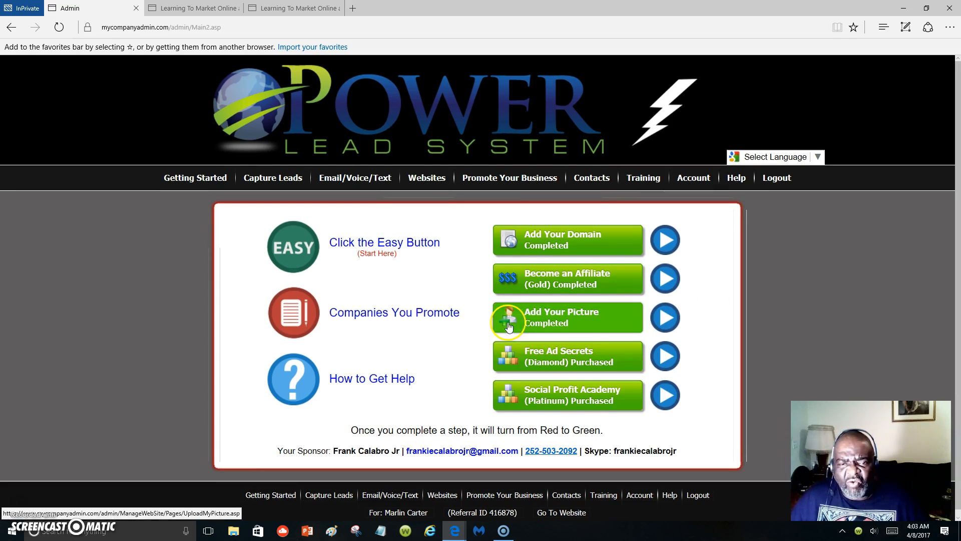
Open website management and look through the ready-made sales funnels offered as landing pages for the domain.
{"action": "left_click", "coordinate": [422, 185]}
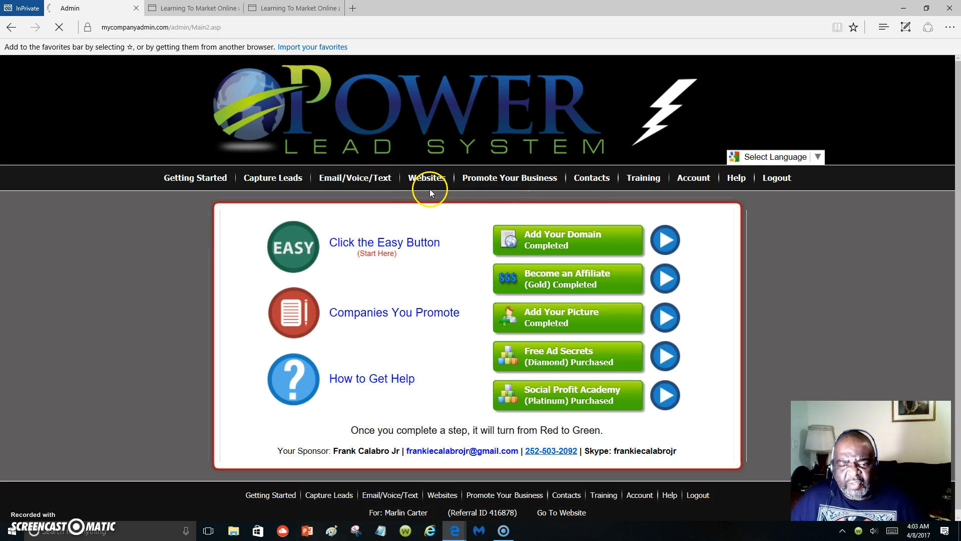
{"action": "scroll", "coordinate": [523, 237], "scroll_direction": "down", "scroll_amount": 5}
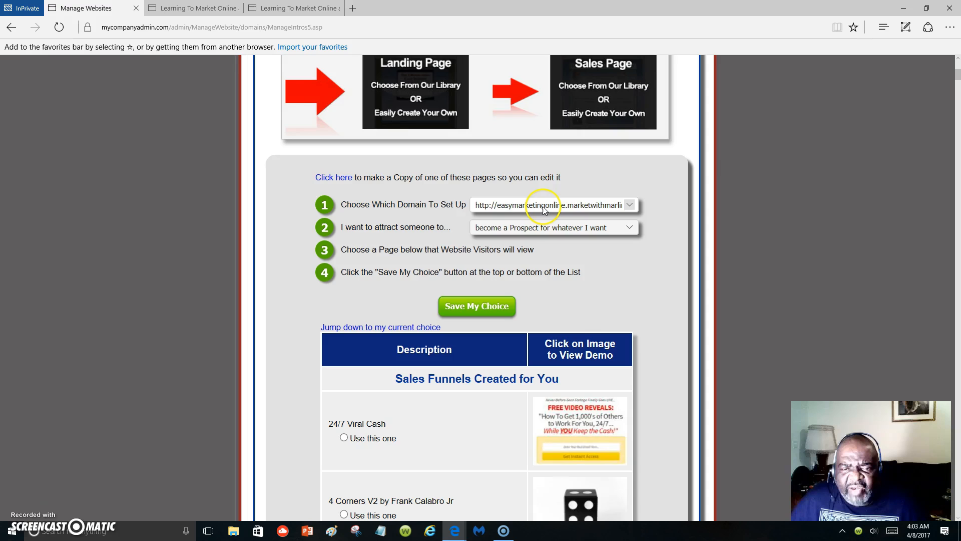
{"action": "scroll", "coordinate": [575, 362], "scroll_direction": "down", "scroll_amount": 10}
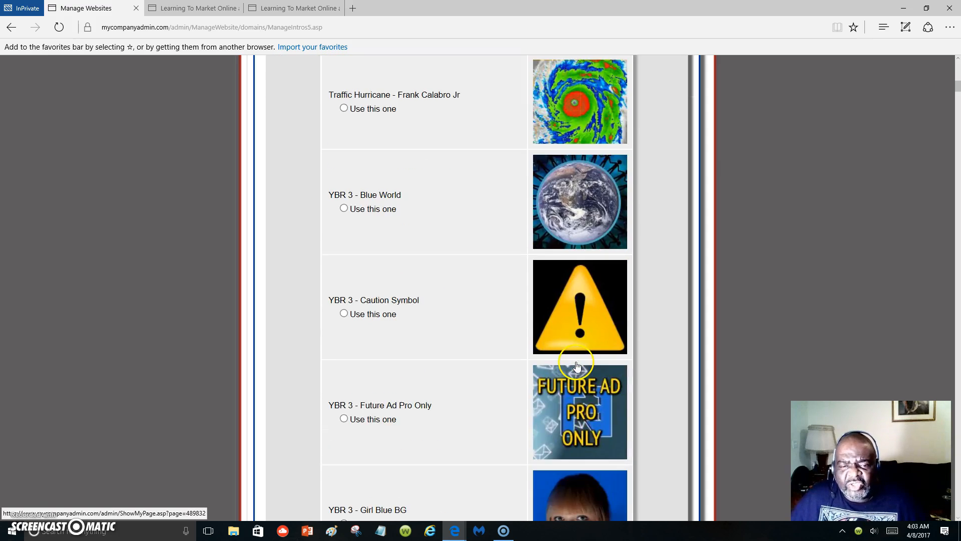
{"action": "scroll", "coordinate": [576, 361], "scroll_direction": "down", "scroll_amount": 10}
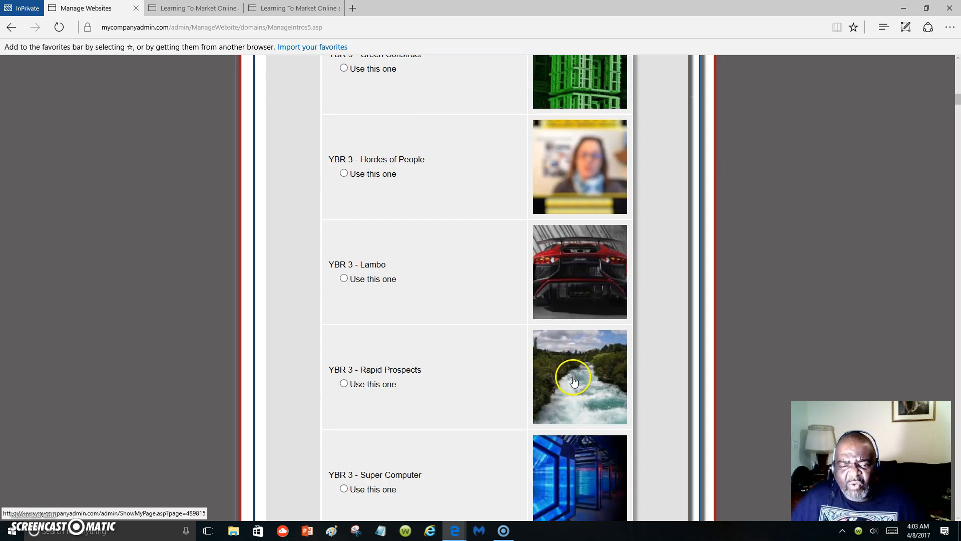
{"action": "scroll", "coordinate": [575, 376], "scroll_direction": "down", "scroll_amount": 2}
{"action": "scroll", "coordinate": [575, 379], "scroll_direction": "down", "scroll_amount": 1}
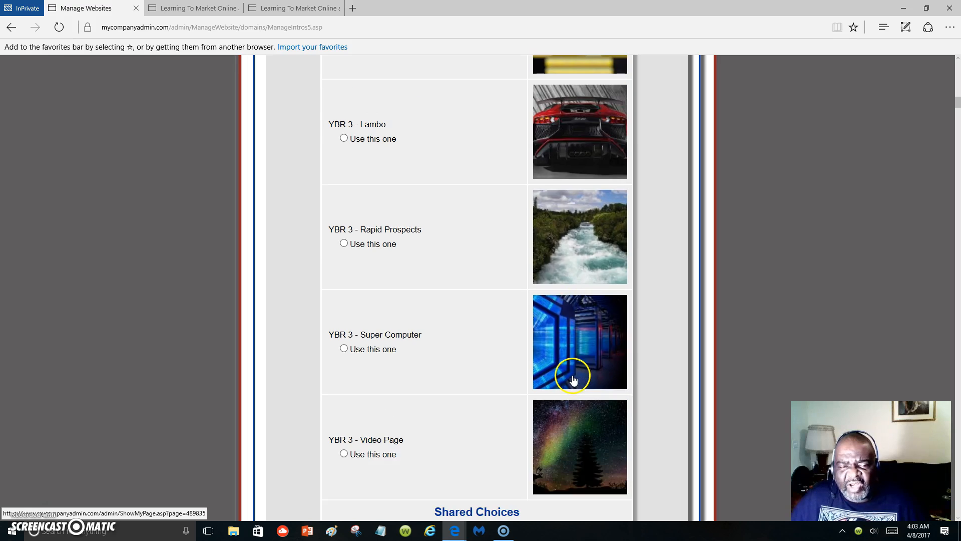
{"action": "scroll", "coordinate": [573, 379], "scroll_direction": "up", "scroll_amount": 20}
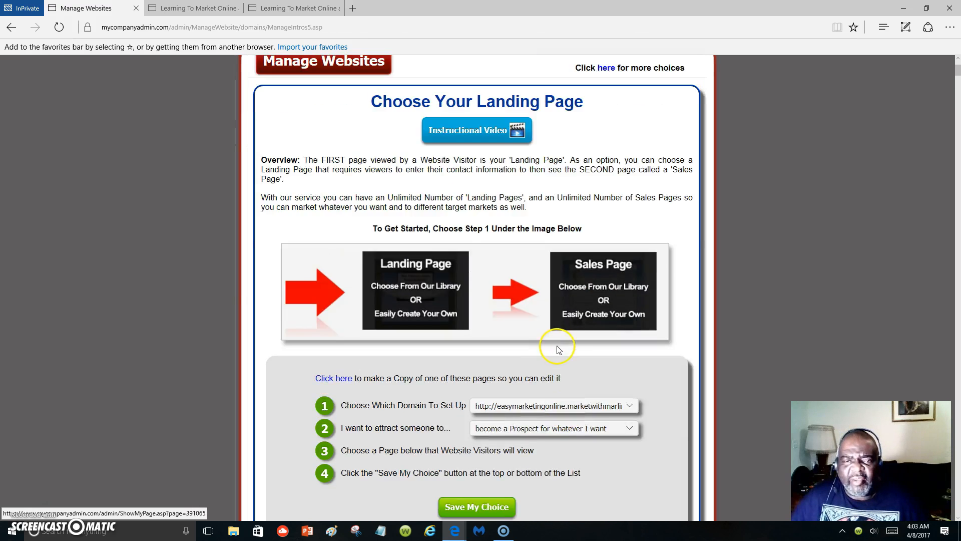
{"action": "scroll", "coordinate": [559, 349], "scroll_direction": "up", "scroll_amount": 3}
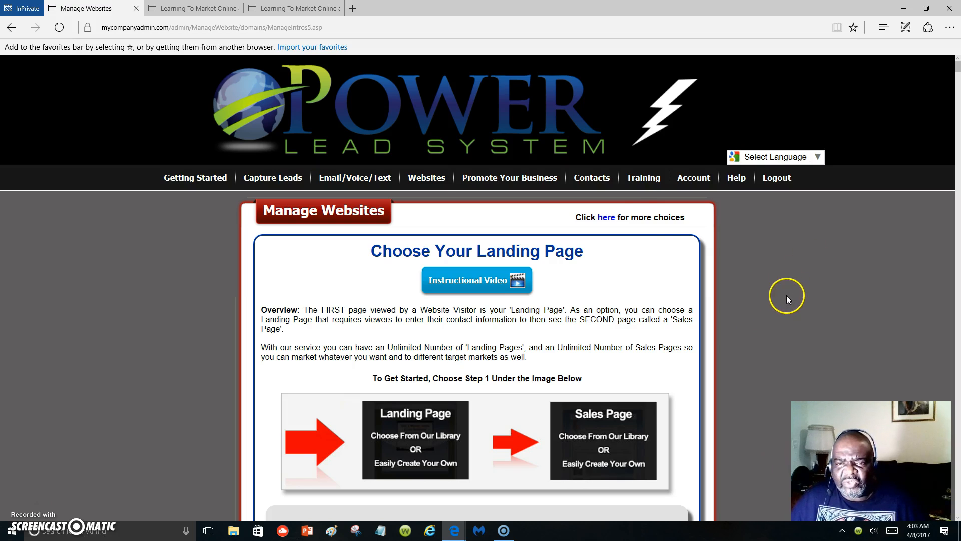
Open the Training Area of the training section.
{"action": "mouse_move", "coordinate": [686, 178]}
{"action": "mouse_move", "coordinate": [647, 185]}
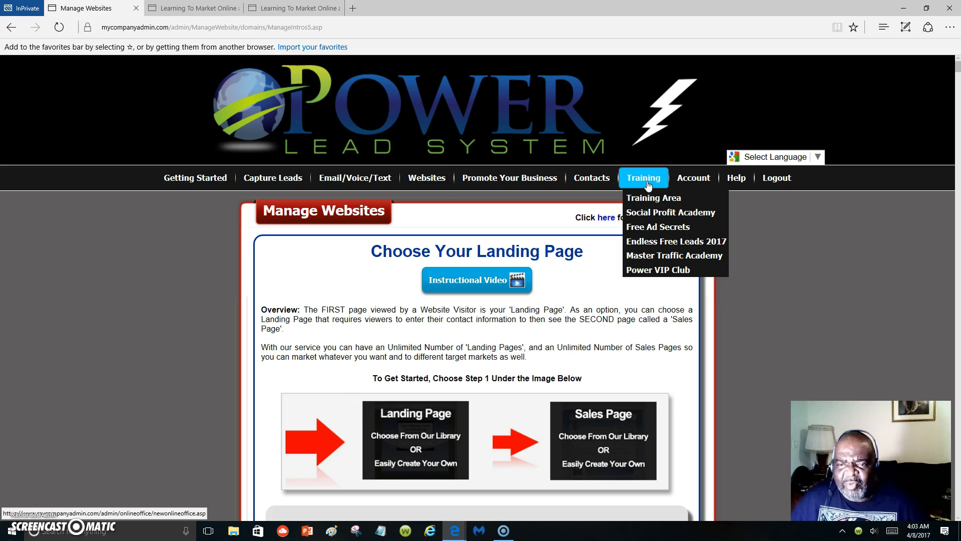
{"action": "left_click", "coordinate": [644, 195]}
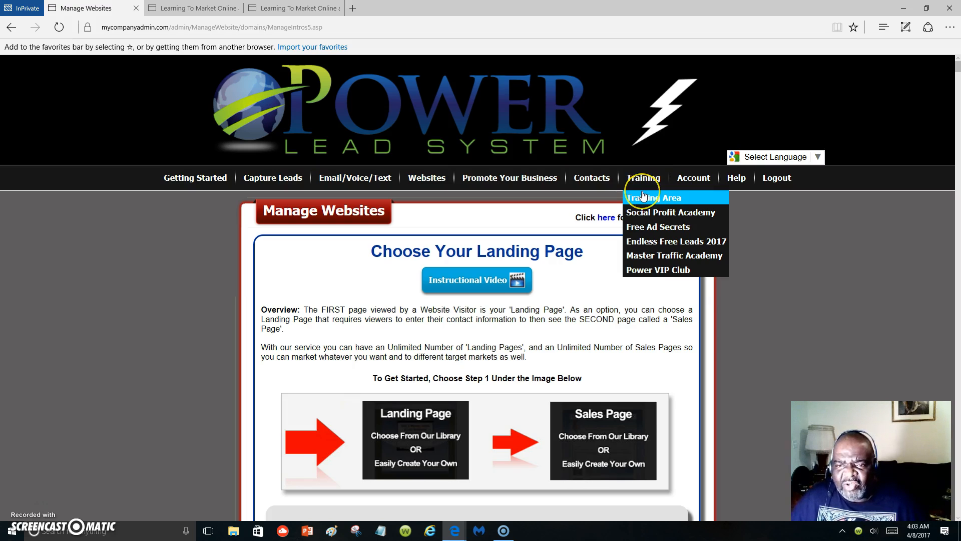